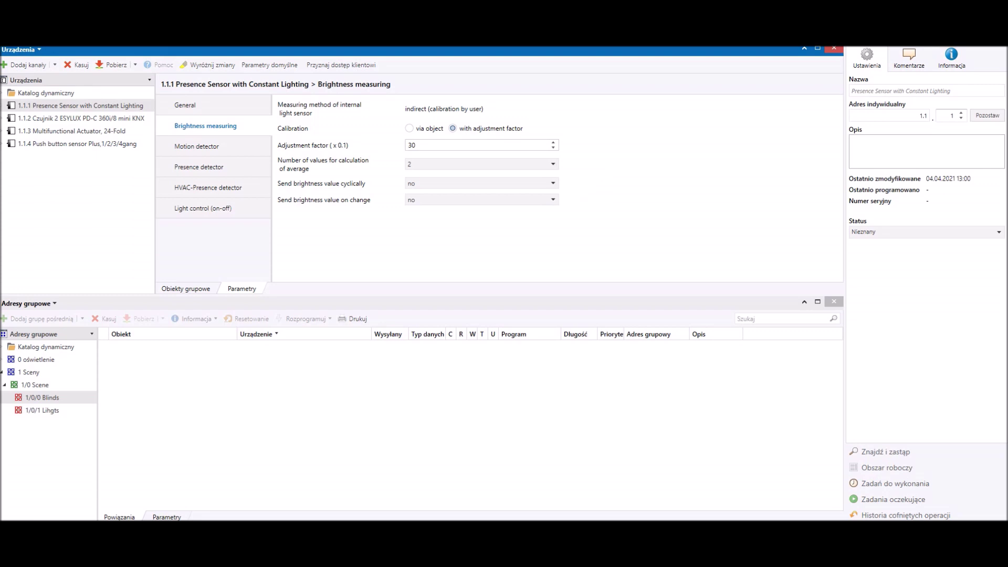
# Switch to the browser and view the GVS shop pages for the 24-fold actuator, KNX push button sensor and presence sensor
pyautogui.moveTo(217, 521)
pyautogui.click(158, 491)
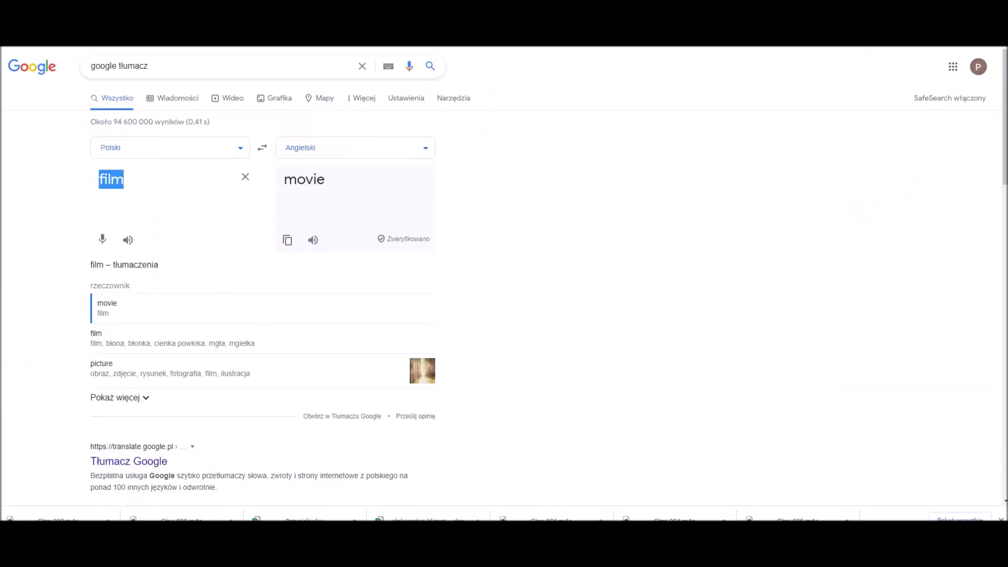
pyautogui.hotkey('ctrl', 'Tab')
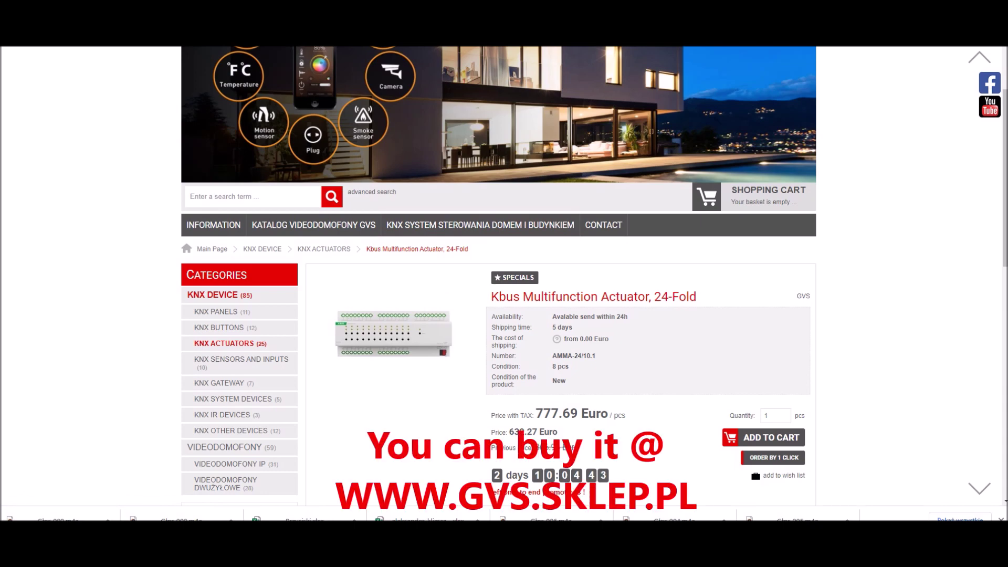
pyautogui.scroll(1, 755, 469)
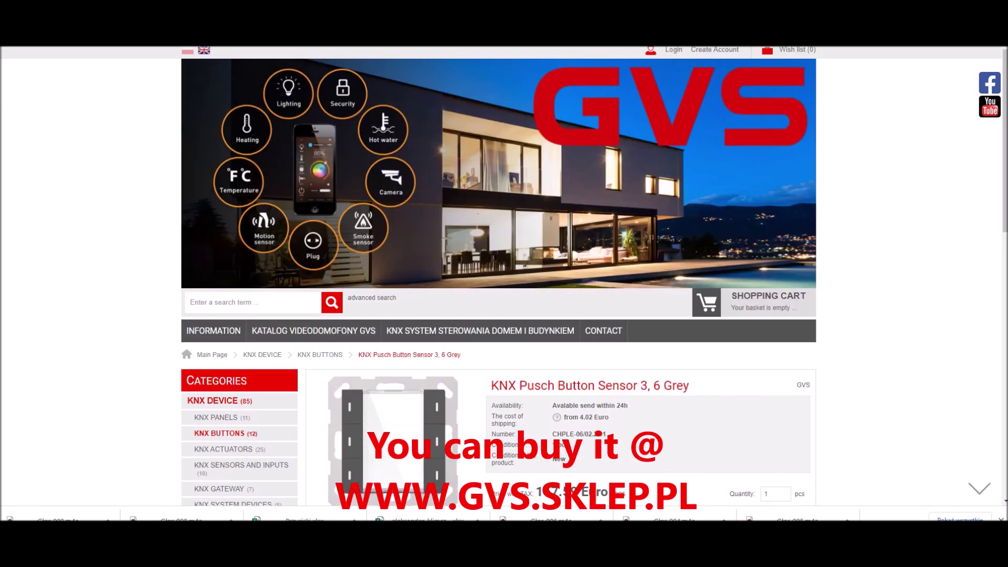
pyautogui.scroll(-3, 556, 258)
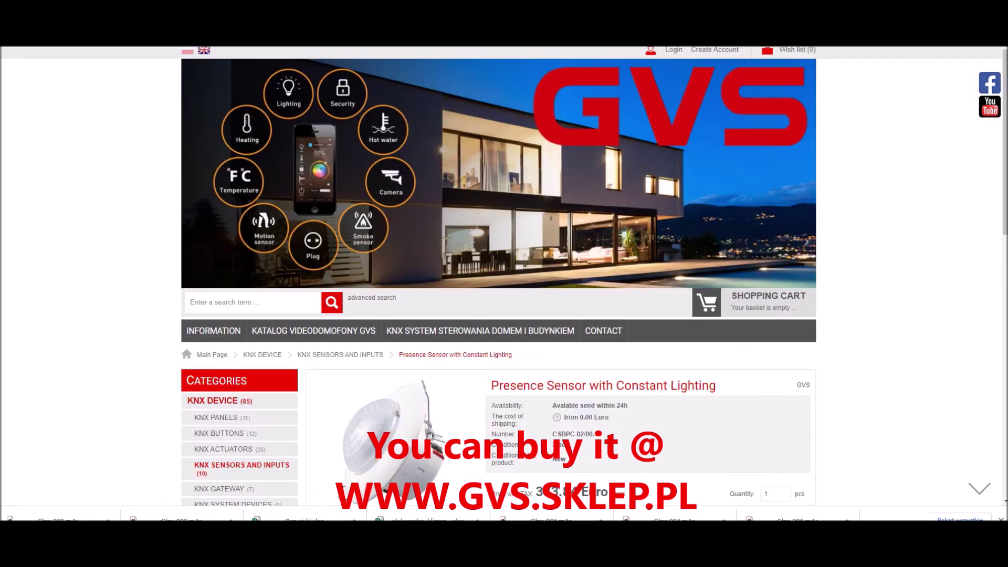
pyautogui.scroll(-2, 499, 273)
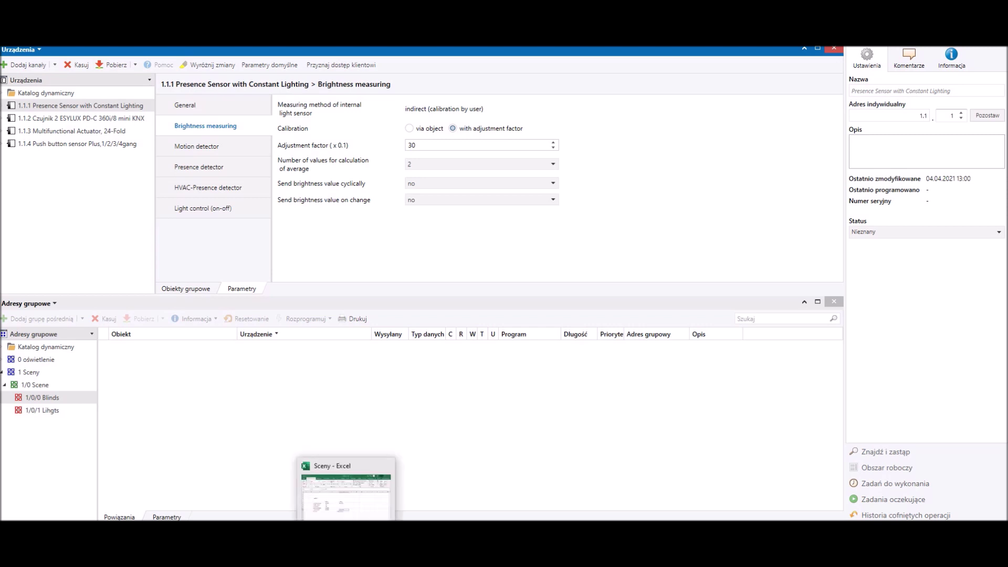
# Switch to the Sceny workbook in Excel and review the scene list with its blinds and lights settings
pyautogui.click(346, 546)
pyautogui.click(573, 368)
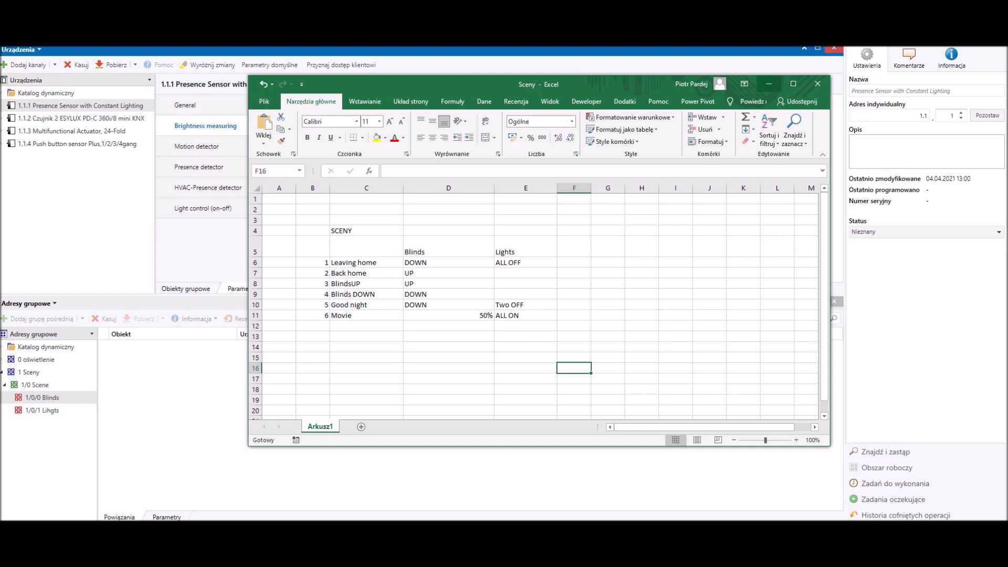
pyautogui.click(769, 84)
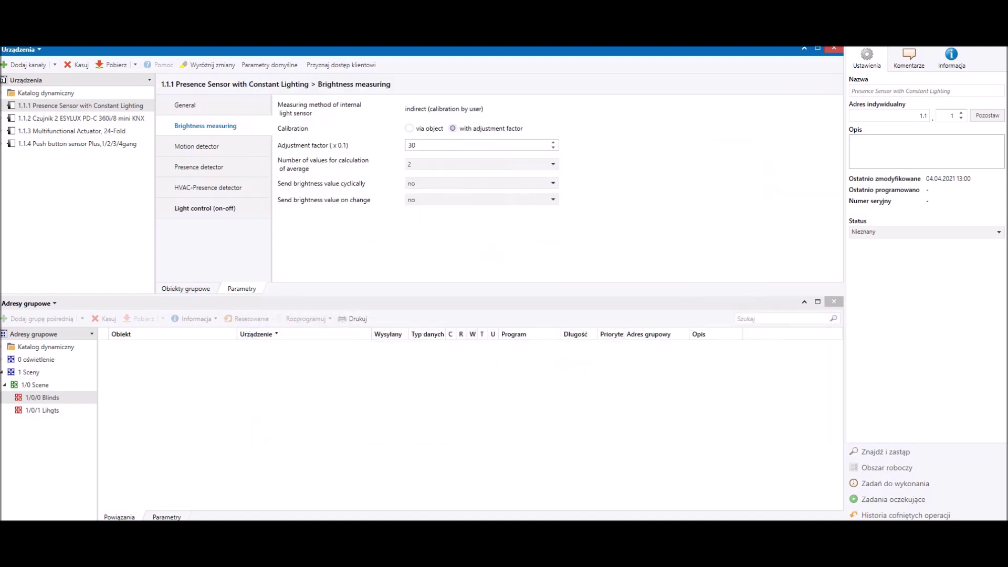
# On the 1.1.3 Multifunctional Actuator, 24-Fold, enable Output 1's special channel function and its Scene function
pyautogui.click(72, 130)
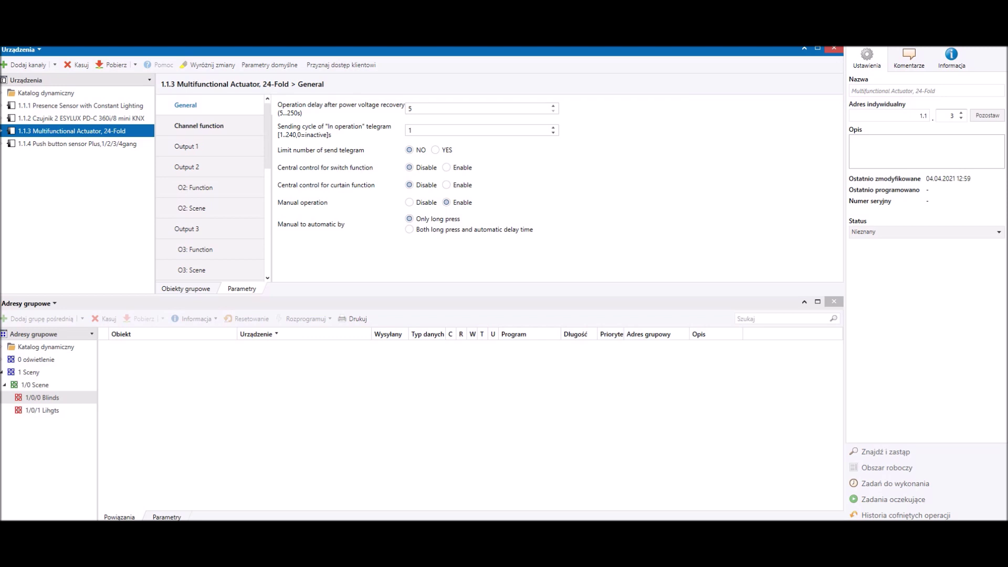
pyautogui.click(199, 125)
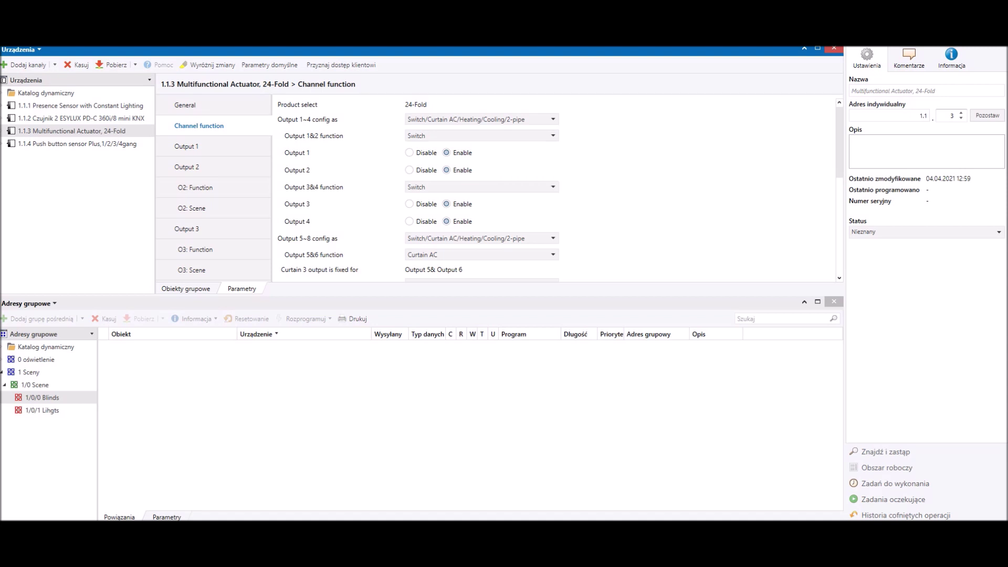
pyautogui.scroll(-1, 525, 210)
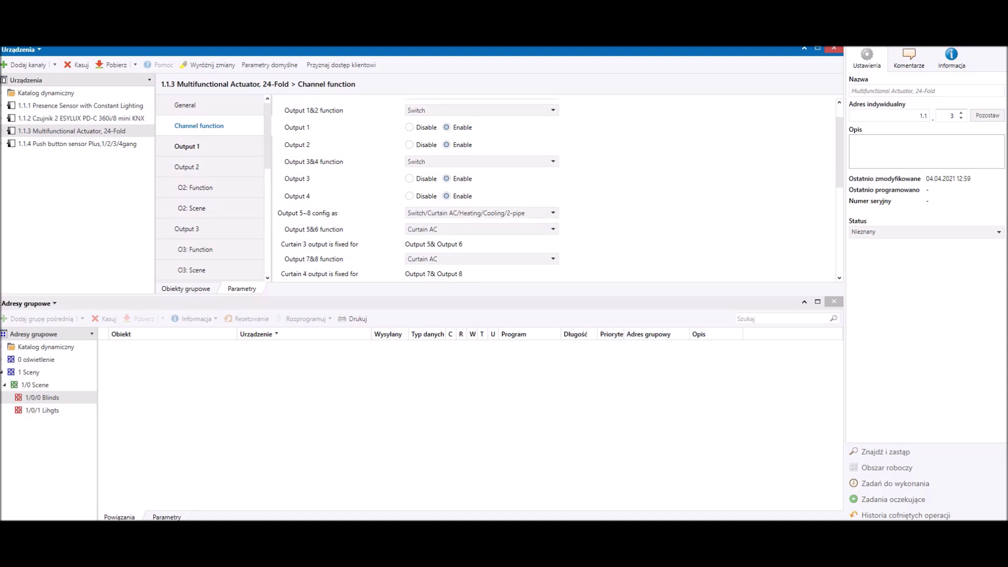
pyautogui.click(187, 146)
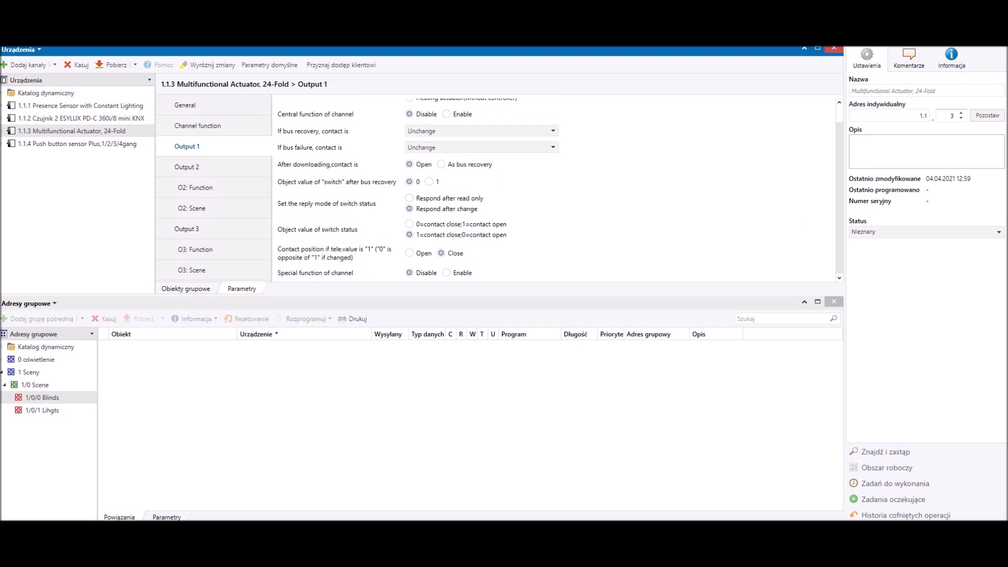
pyautogui.scroll(1, 553, 189)
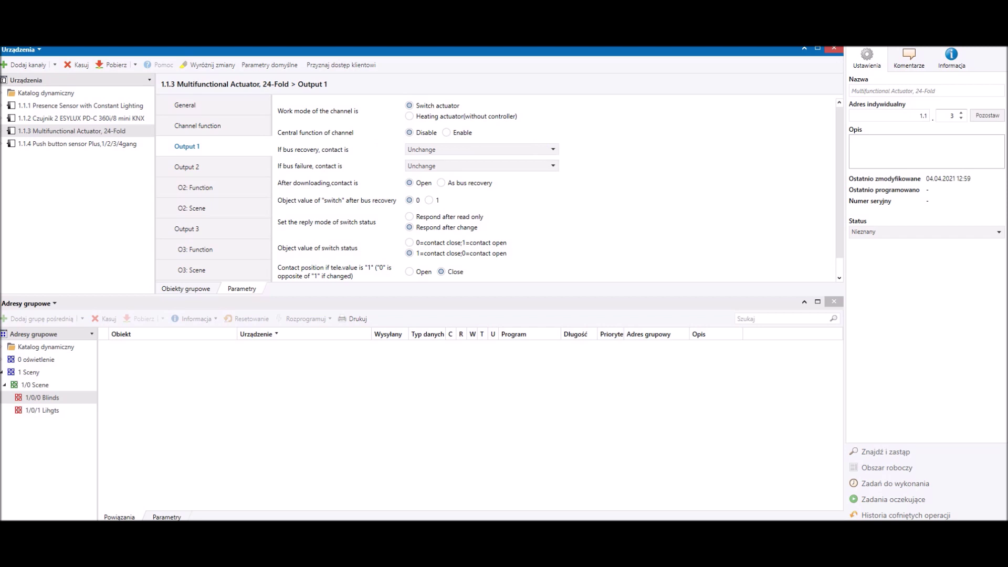
pyautogui.scroll(-1, 554, 189)
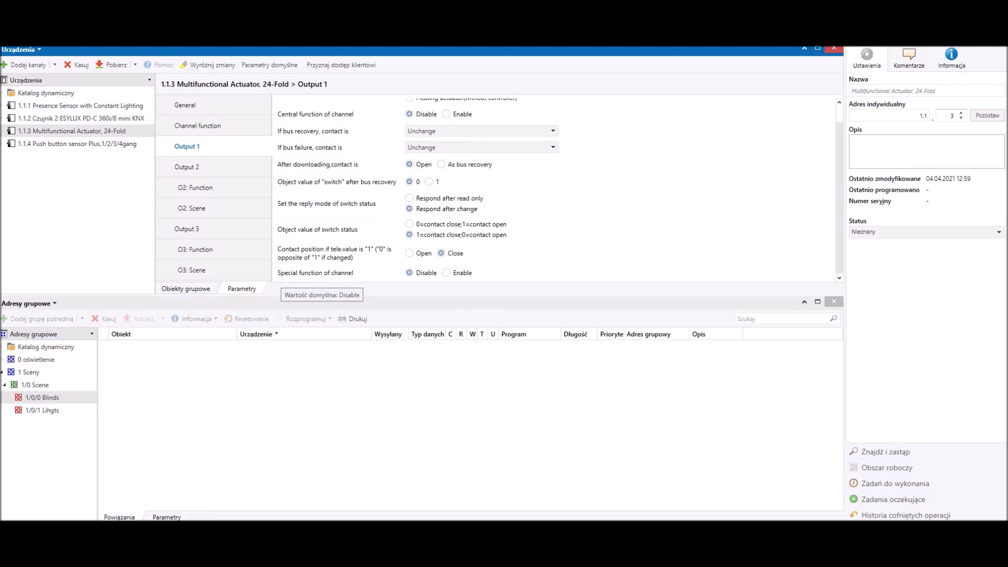
pyautogui.click(446, 273)
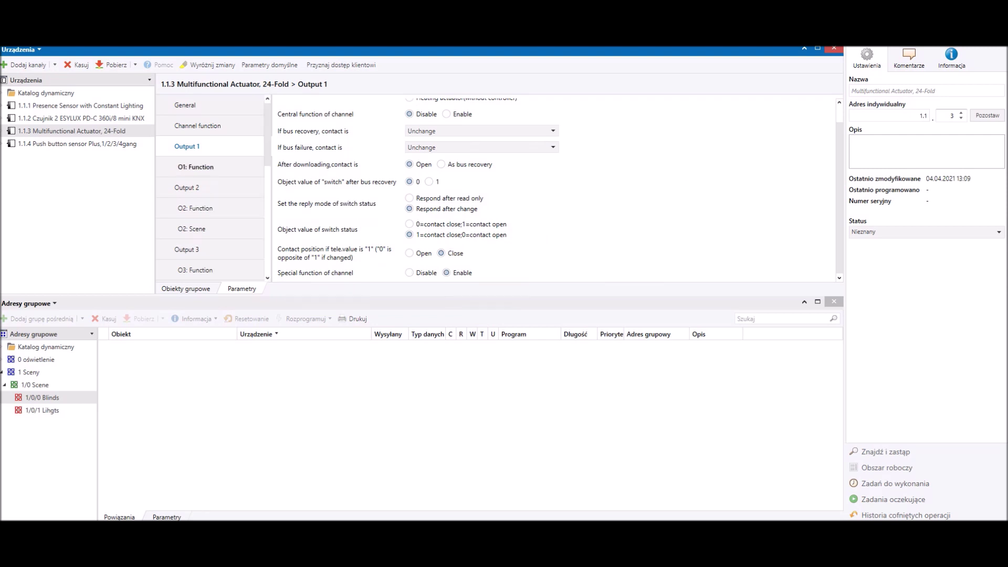
pyautogui.click(196, 167)
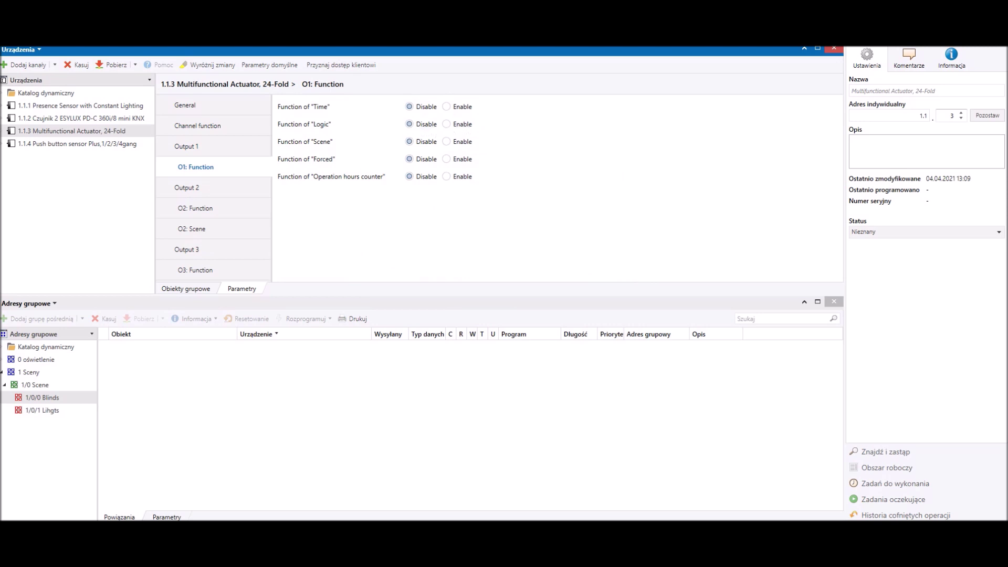
pyautogui.click(447, 142)
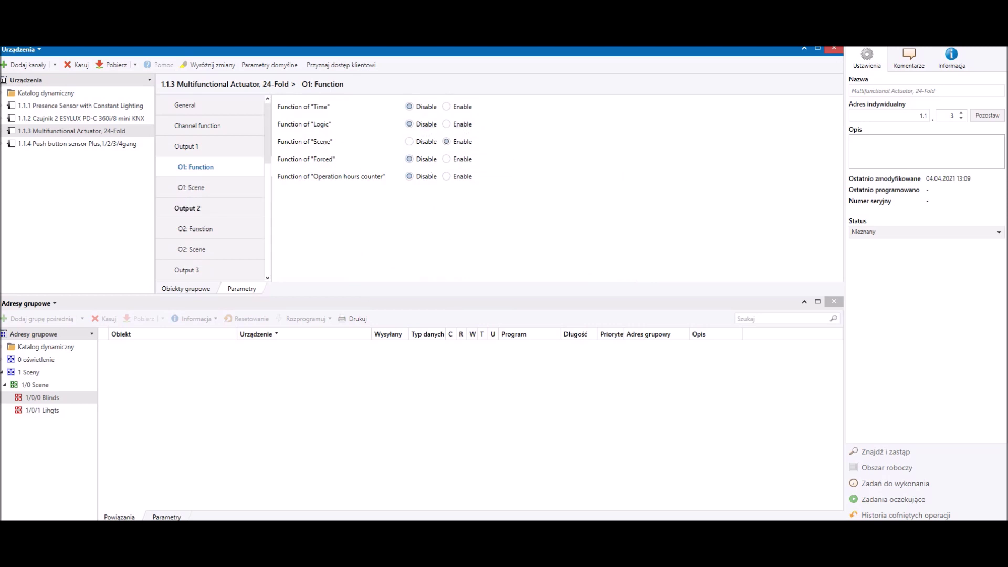
# Open the O1: Scene parameters and consult the lights settings per scene in the Sceny Excel workbook
pyautogui.click(192, 187)
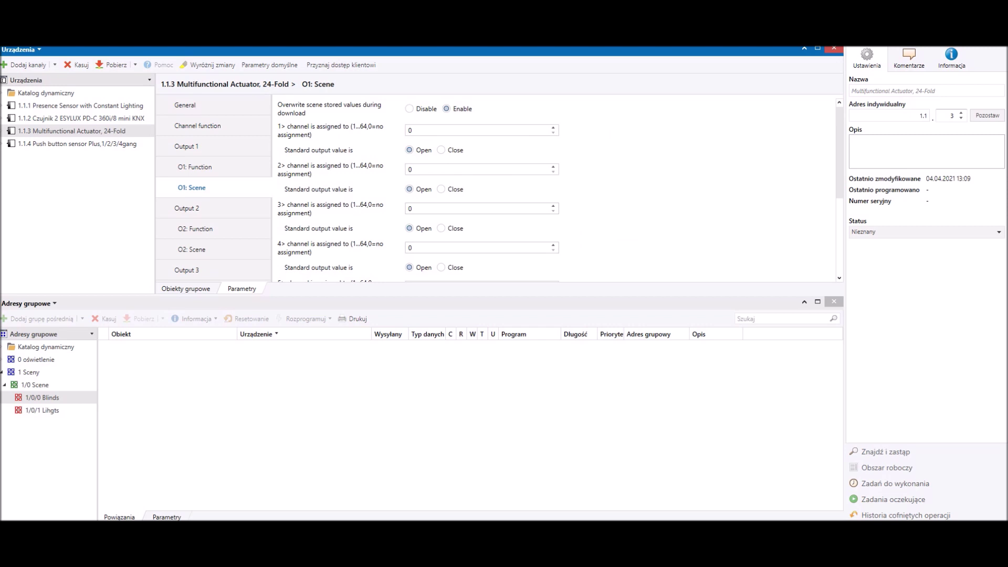
pyautogui.hotkey('alt', 'Tab')
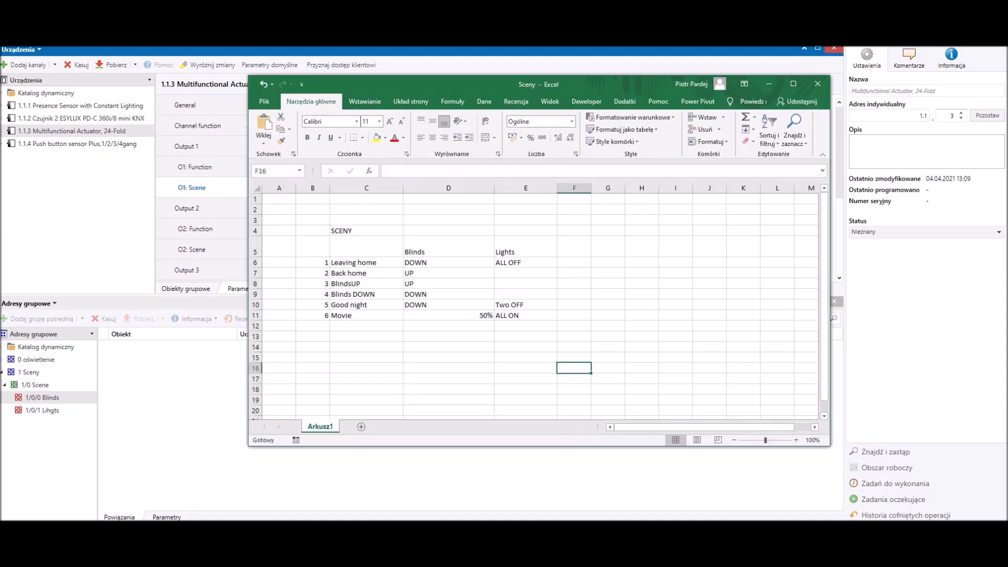
pyautogui.moveTo(446, 84); pyautogui.dragTo(707, 131)
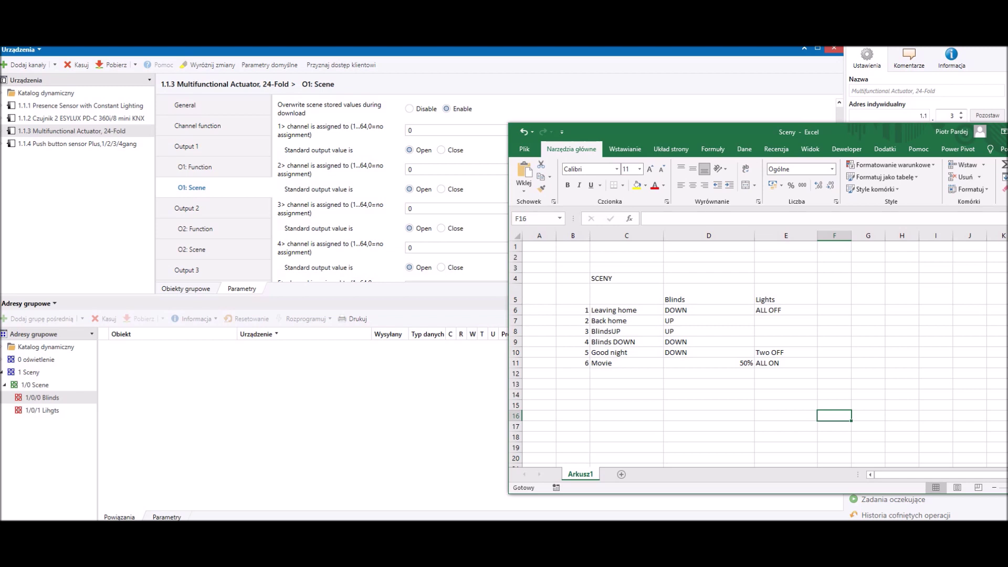
pyautogui.moveTo(882, 132); pyautogui.dragTo(649, 160)
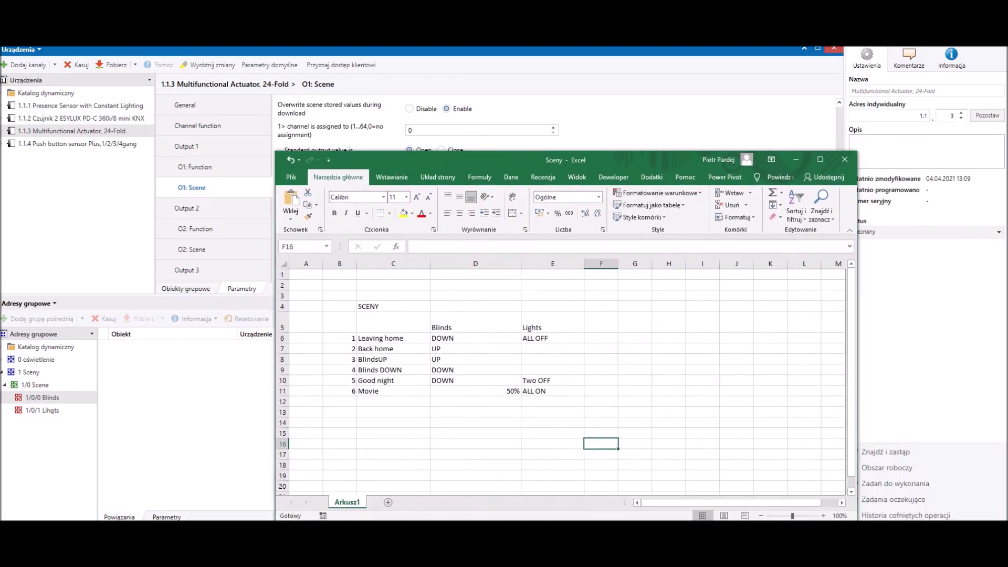
pyautogui.click(796, 159)
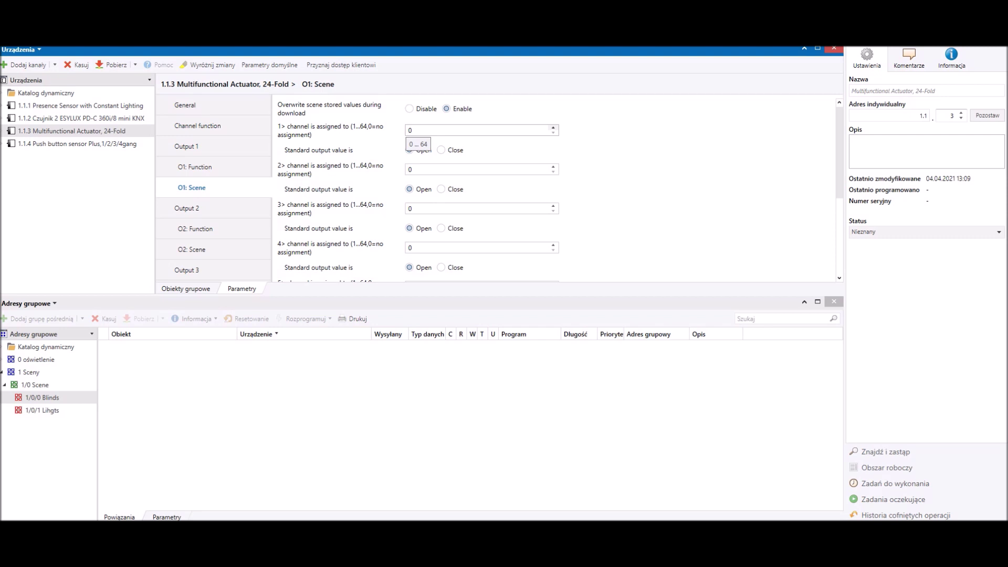
# Assign the first two scene slots of Output 1 to scenes 1 and 5
pyautogui.click(553, 128)
pyautogui.click(552, 166)
pyautogui.click(552, 167)
pyautogui.click(552, 167)
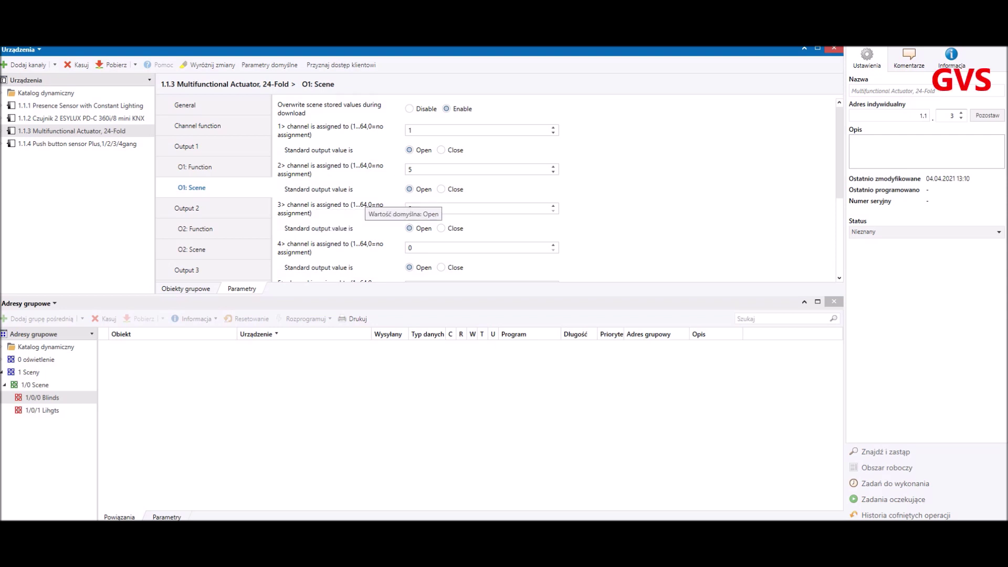
# Assign Output 1's third scene slot to scene 6 and set its standard output value to Close
pyautogui.click(552, 206)
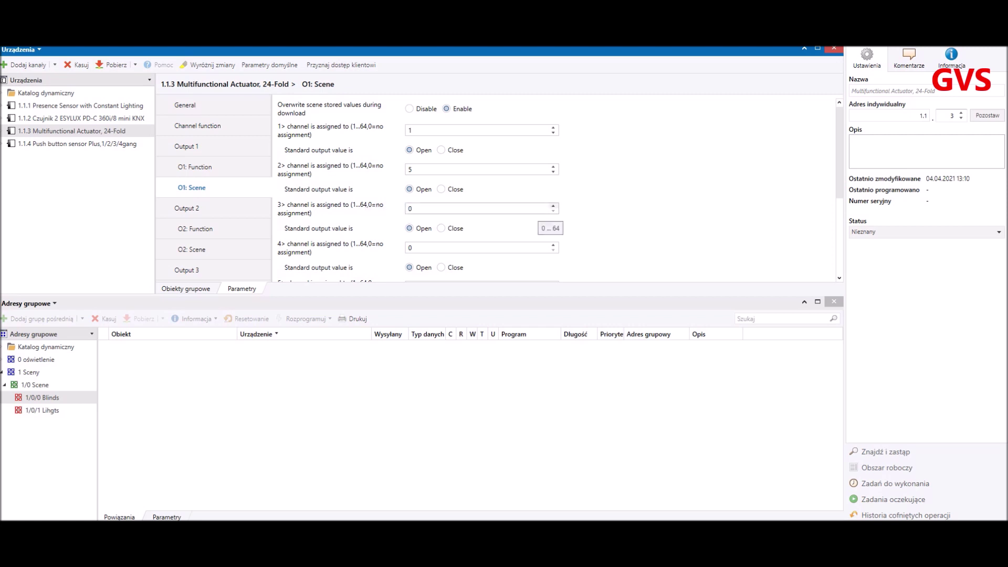
pyautogui.click(553, 205)
pyautogui.click(552, 206)
pyautogui.click(553, 205)
pyautogui.click(441, 228)
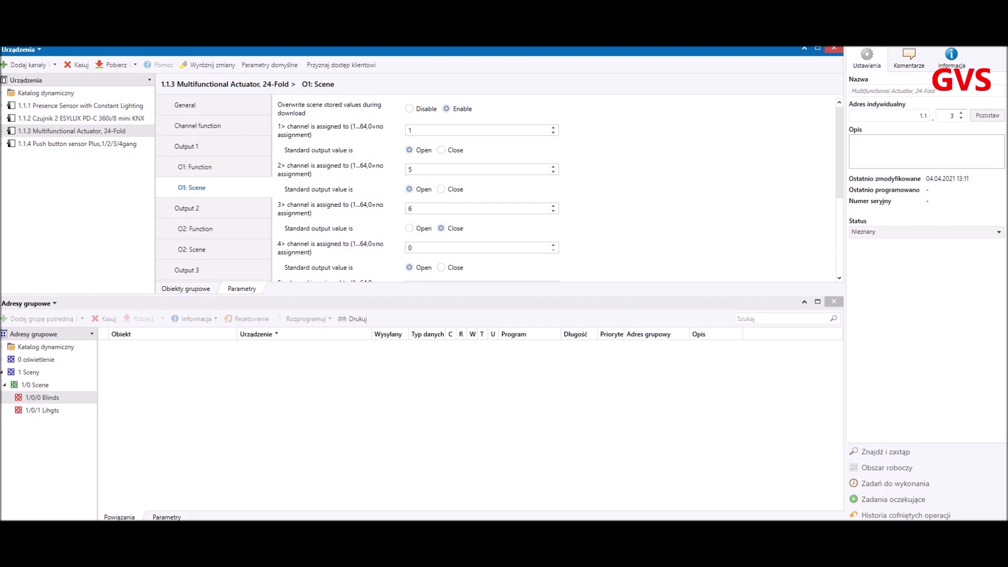
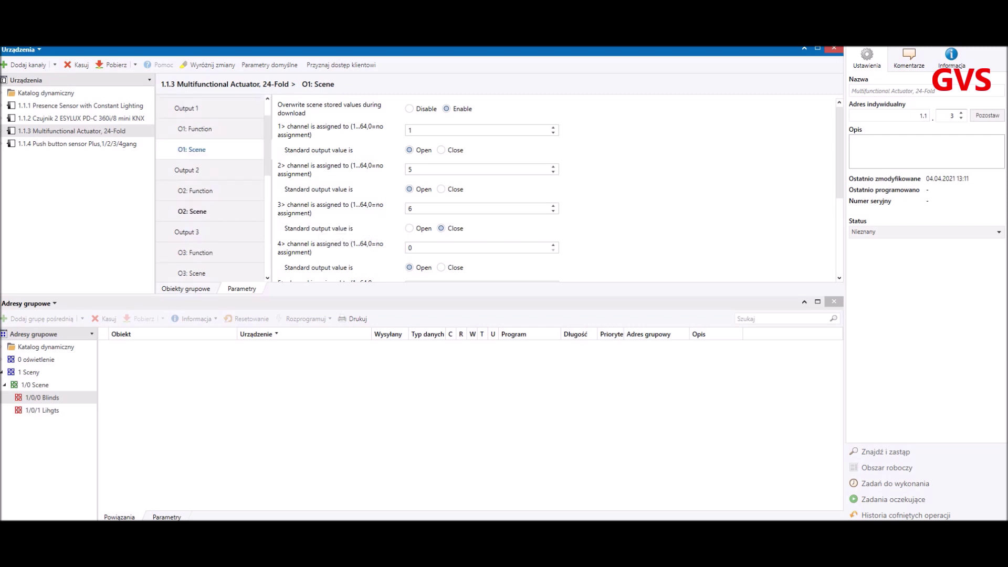
# Activate the scene function for Curtain 6 in its C6: Scene parameters
pyautogui.scroll(-5, 210, 189)
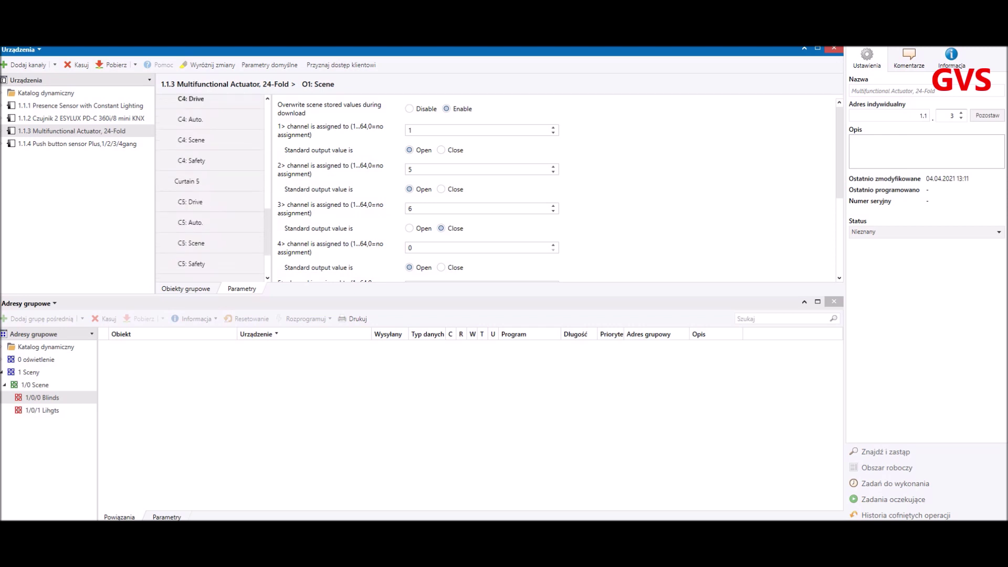
pyautogui.scroll(-1, 420, 189)
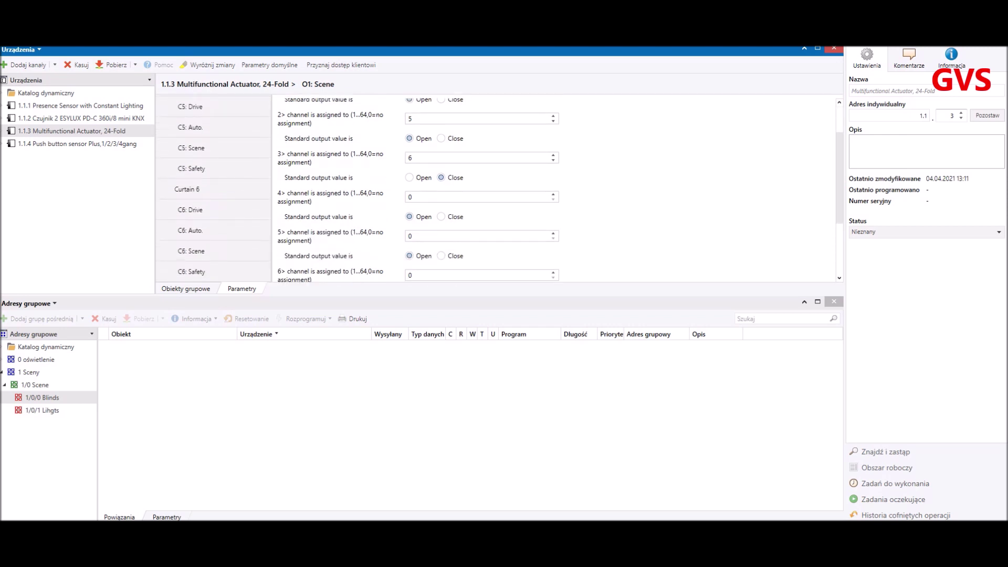
pyautogui.scroll(1, 420, 189)
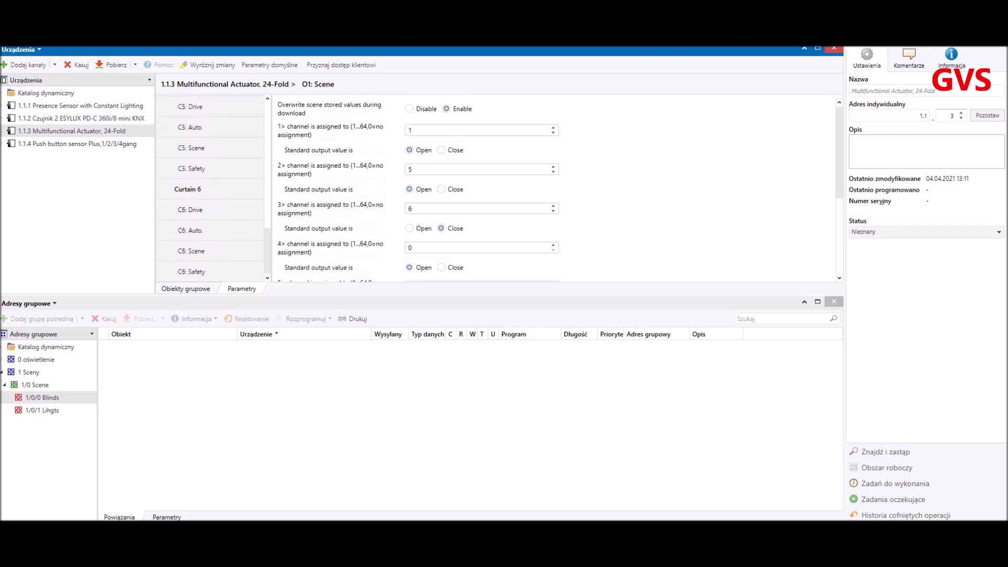
pyautogui.click(188, 189)
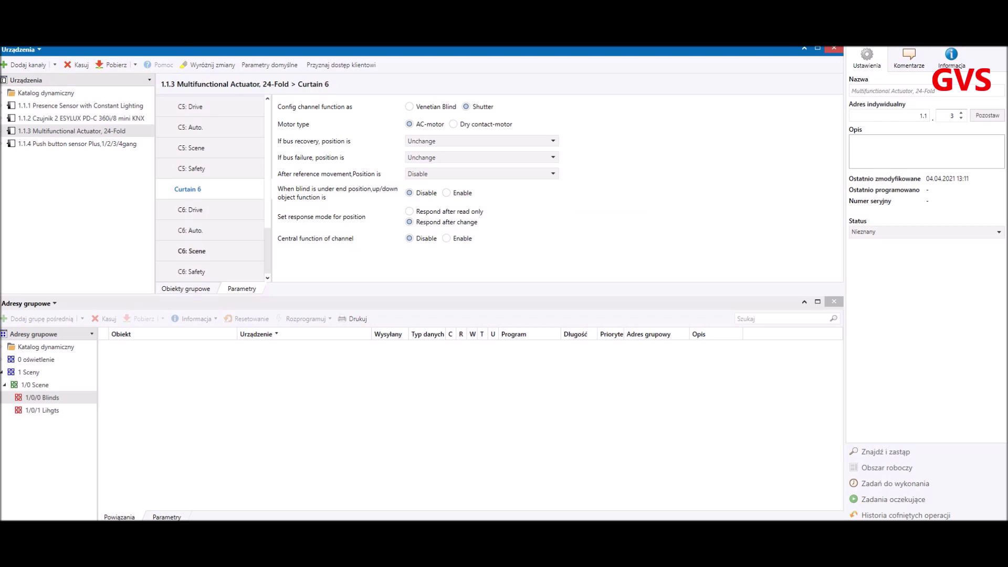
pyautogui.click(191, 251)
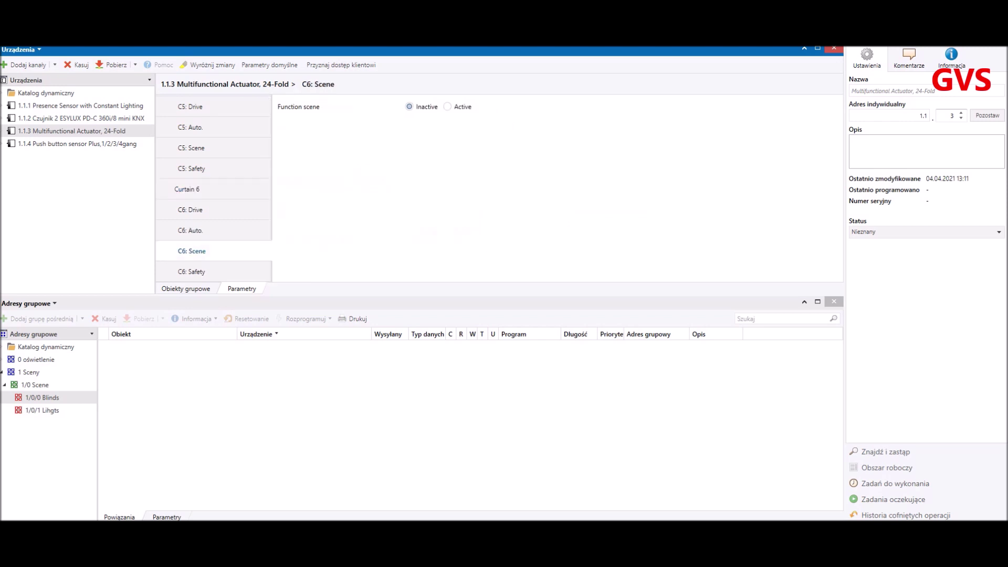
pyautogui.click(447, 106)
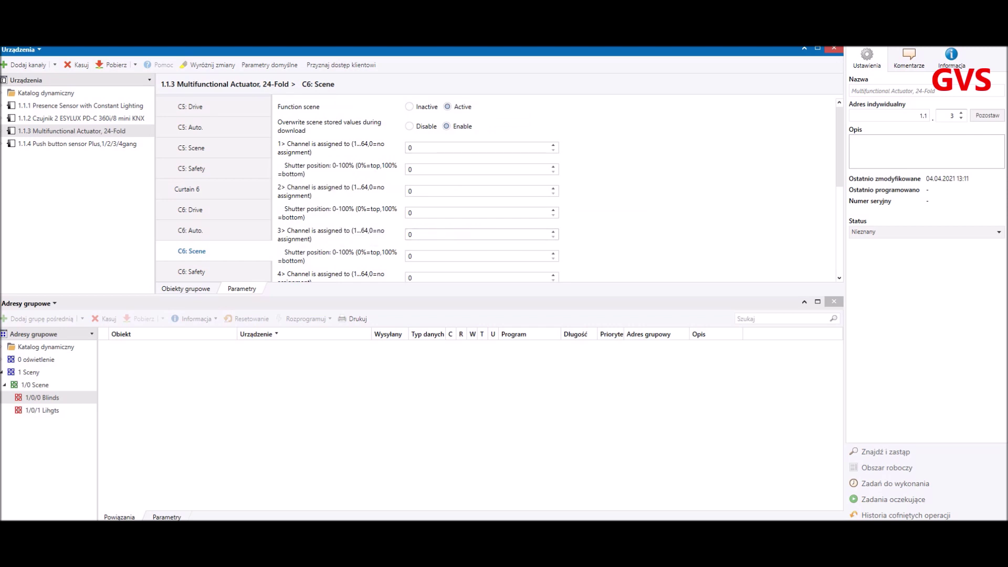
# Check the blinds settings per scene in the Sceny Excel workbook against the C6: Scene parameters
pyautogui.scroll(-1, 578, 215)
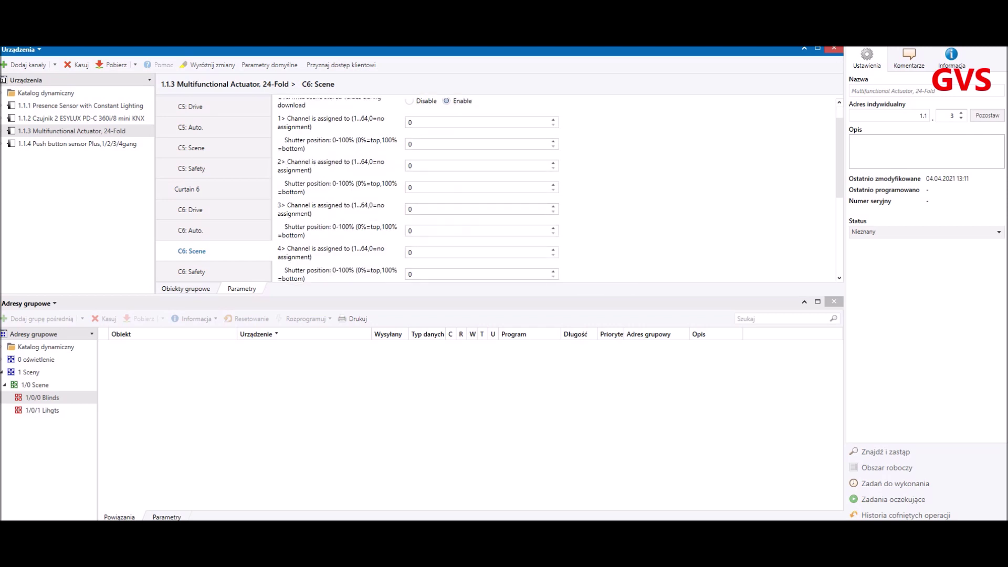
pyautogui.hotkey('alt', 'Tab')
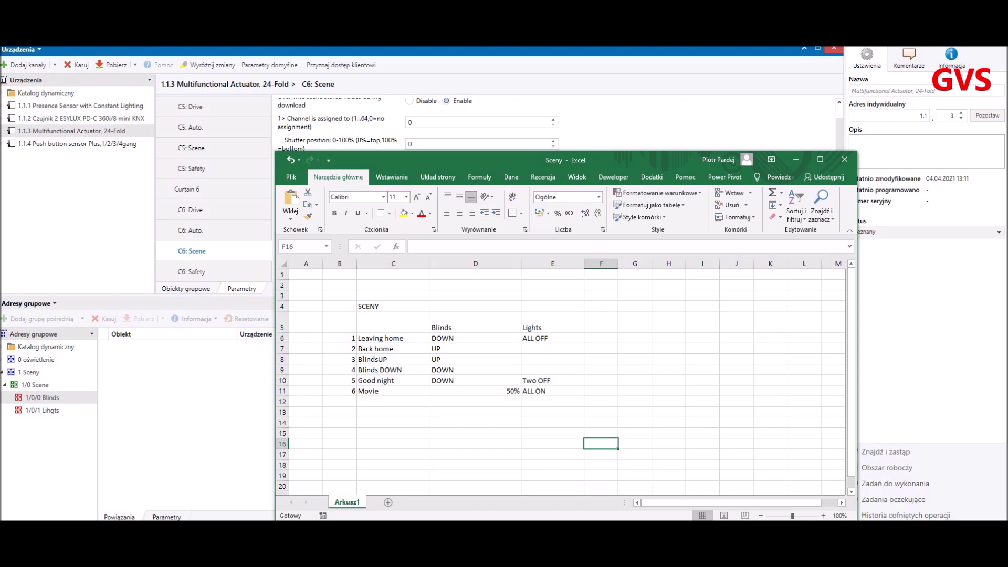
pyautogui.hotkey('alt', 'Tab')
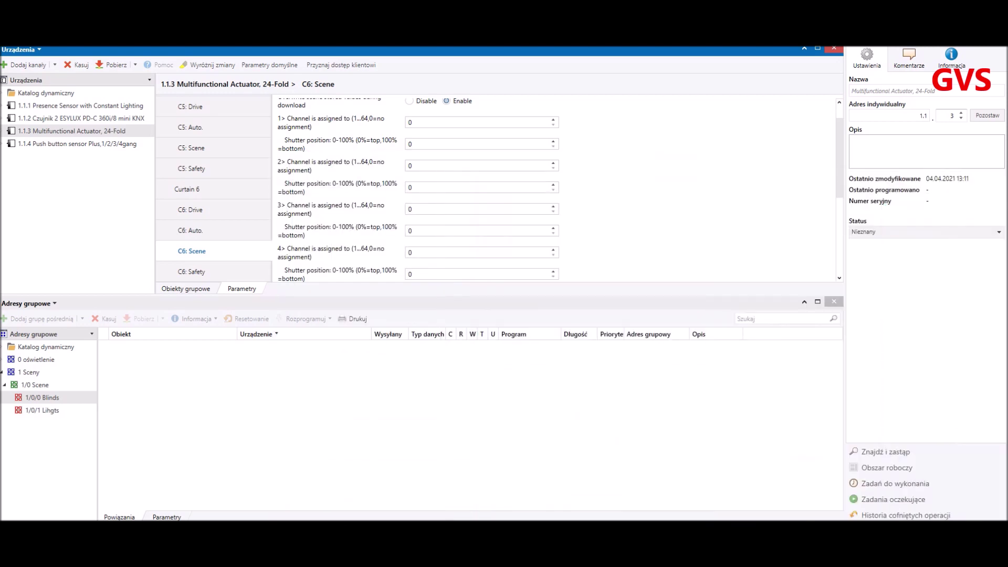
pyautogui.scroll(1, 557, 189)
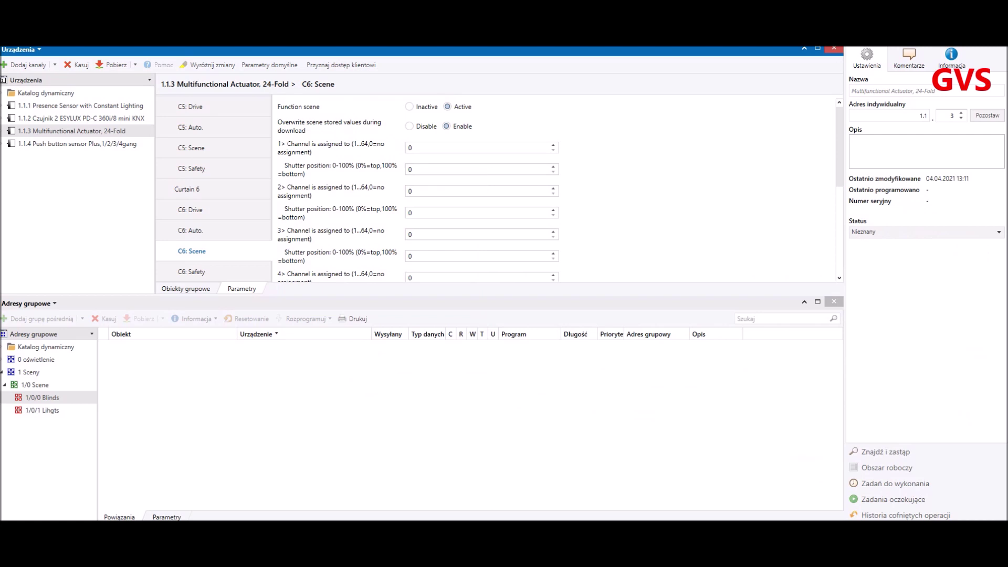
# Assign Curtain 6's first scene slot to scene 1 with the shutter position at 100%
pyautogui.doubleClick(410, 148)
pyautogui.write('1')
pyautogui.press('Tab')
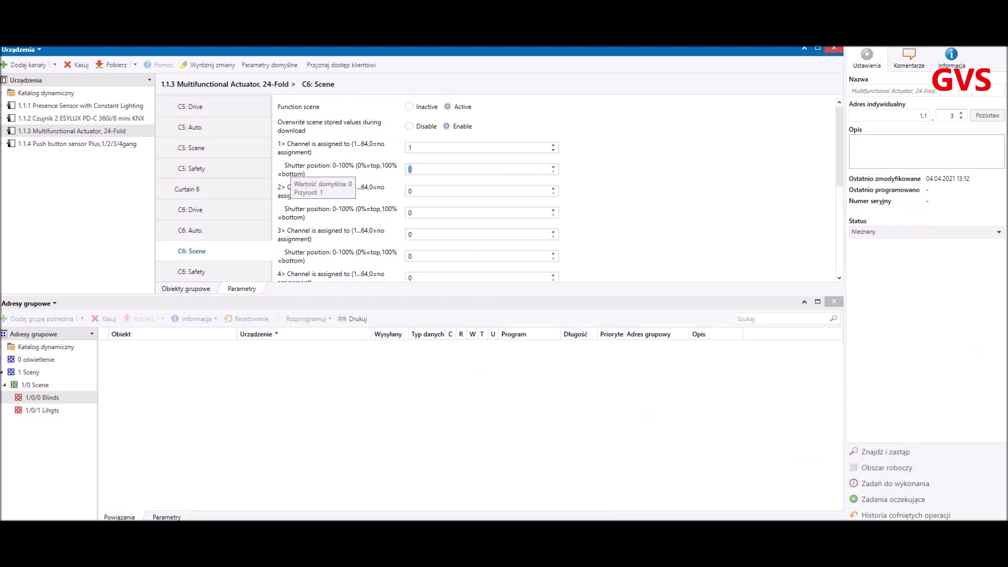
pyautogui.write('100')
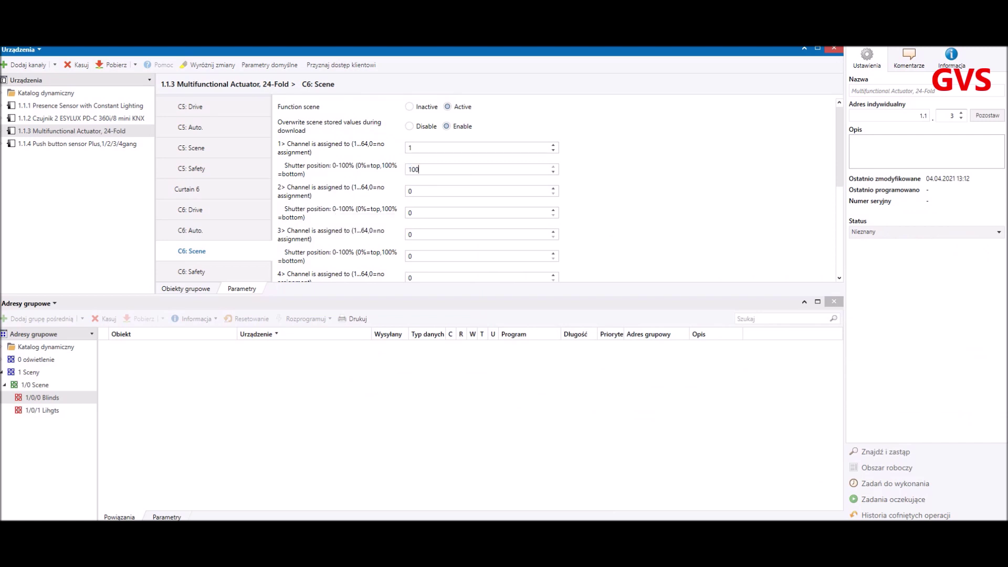
# Assign Curtain 6's second and third scene slots to scenes 2 and 3, keeping their shutter positions at 0%
pyautogui.press('Tab')
pyautogui.write('2')
pyautogui.press('Tab')
pyautogui.press('Tab')
pyautogui.write('3')
pyautogui.press('Tab')
pyautogui.press('Tab')
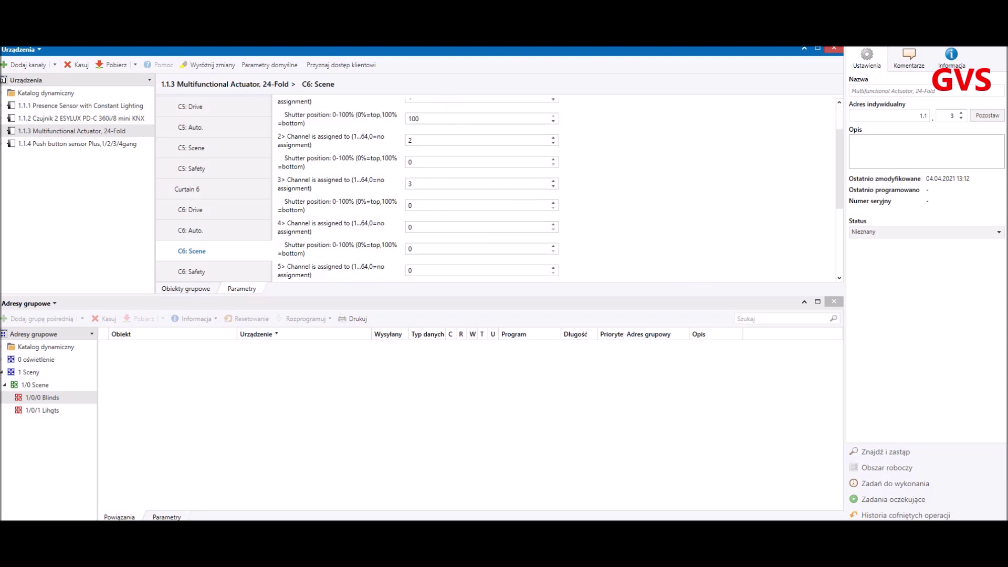
# Assign Curtain 6's fourth scene slot to scene 4 with the shutter position at 100%
pyautogui.doubleClick(471, 227)
pyautogui.write('4')
pyautogui.press('Tab')
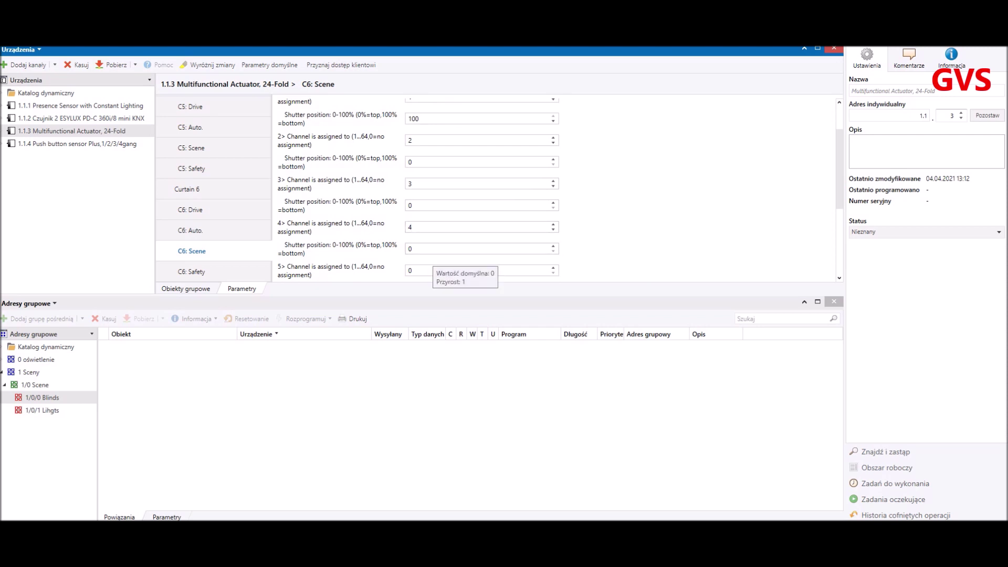
pyautogui.doubleClick(434, 250)
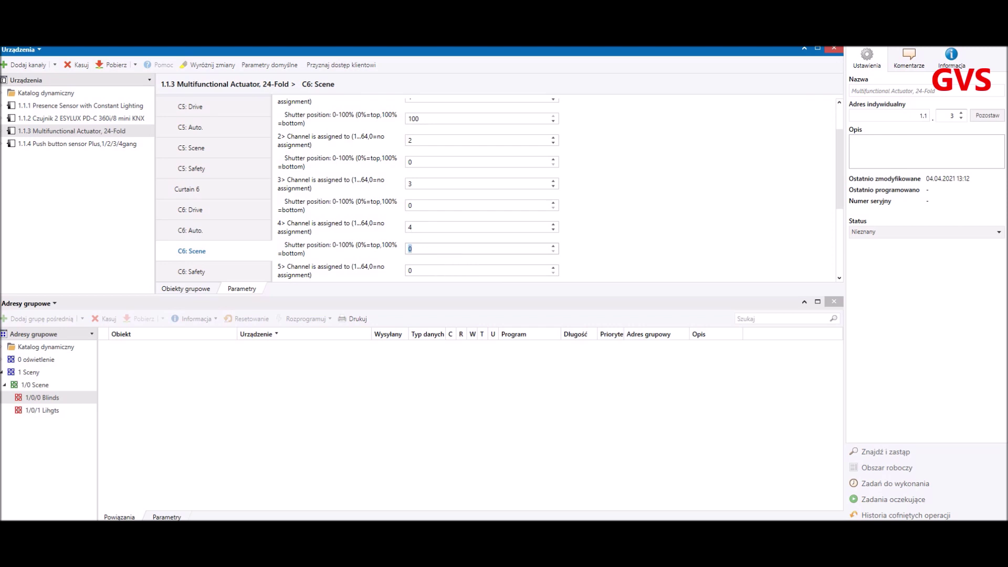
pyautogui.write('100')
pyautogui.scroll(-1, 554, 189)
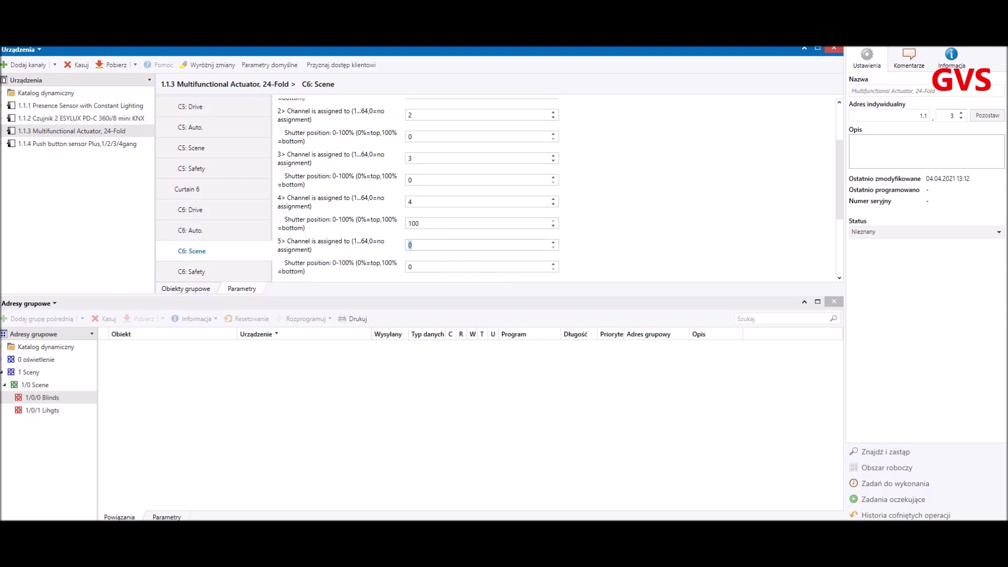
# Assign Curtain 6's fifth scene slot to scene 5 with the shutter position at 100%
pyautogui.doubleClick(410, 245)
pyautogui.write('5')
pyautogui.press('Tab')
pyautogui.write('100')
pyautogui.scroll(-2, 420, 189)
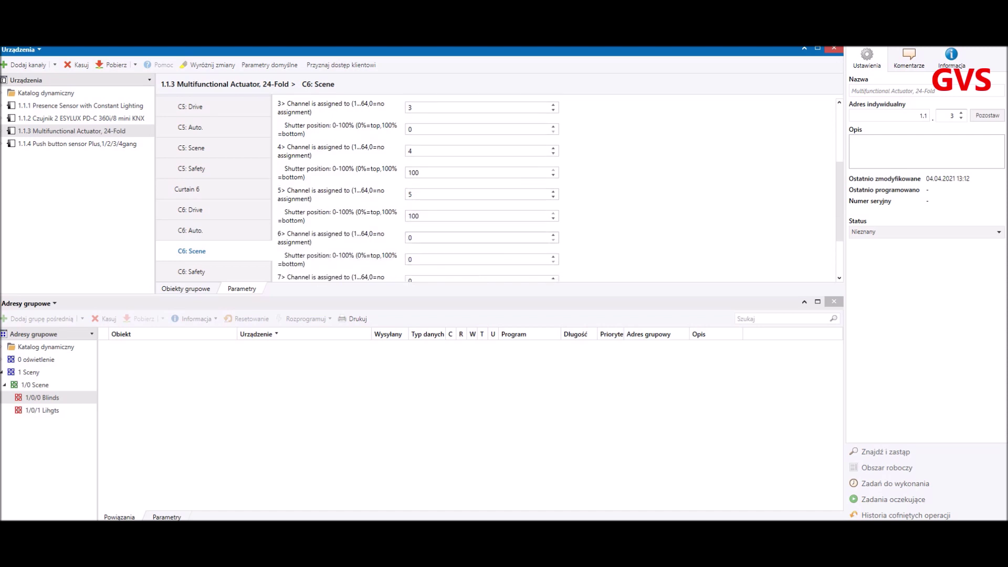
# Assign Curtain 6's sixth scene slot to scene 6 with the shutter position at 50%, and review the slot assignments
pyautogui.press('Tab')
pyautogui.write('6')
pyautogui.scroll(-1, 420, 189)
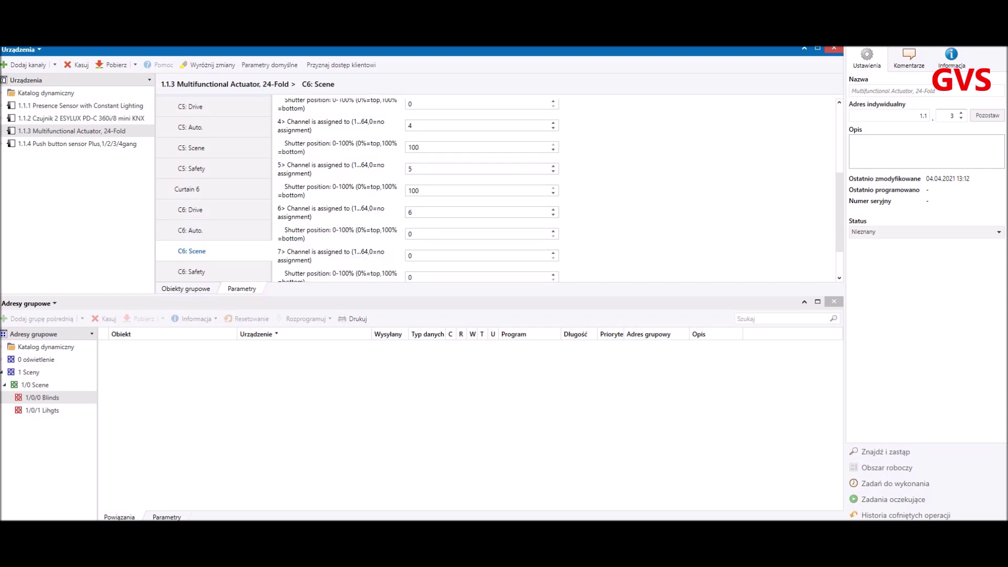
pyautogui.press('Tab')
pyautogui.write('50')
pyautogui.scroll(6, 420, 189)
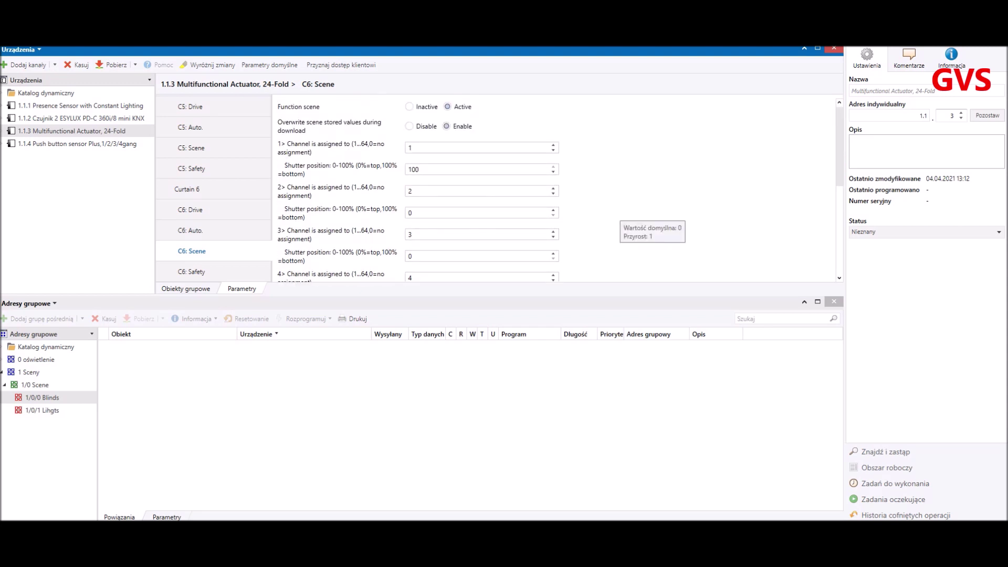
pyautogui.scroll(-1, 420, 189)
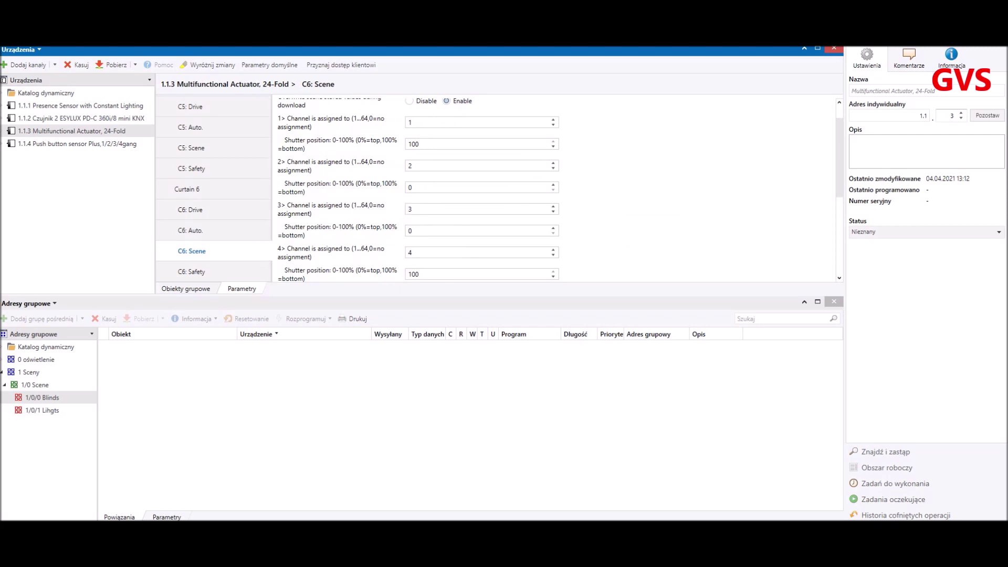
# Review the scene group objects of the multifunctional actuator's outputs and curtains
pyautogui.click(186, 288)
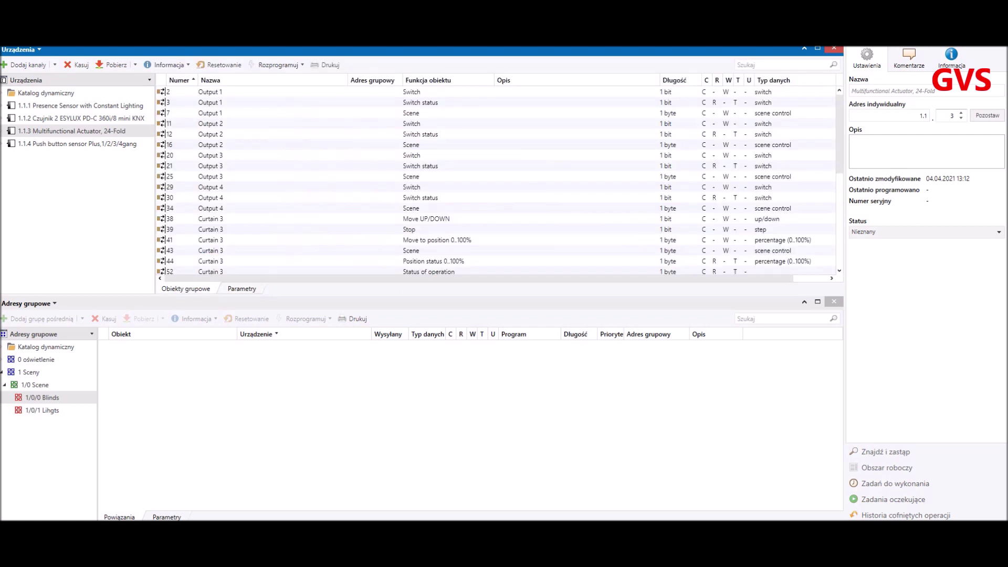
pyautogui.scroll(-4, 499, 182)
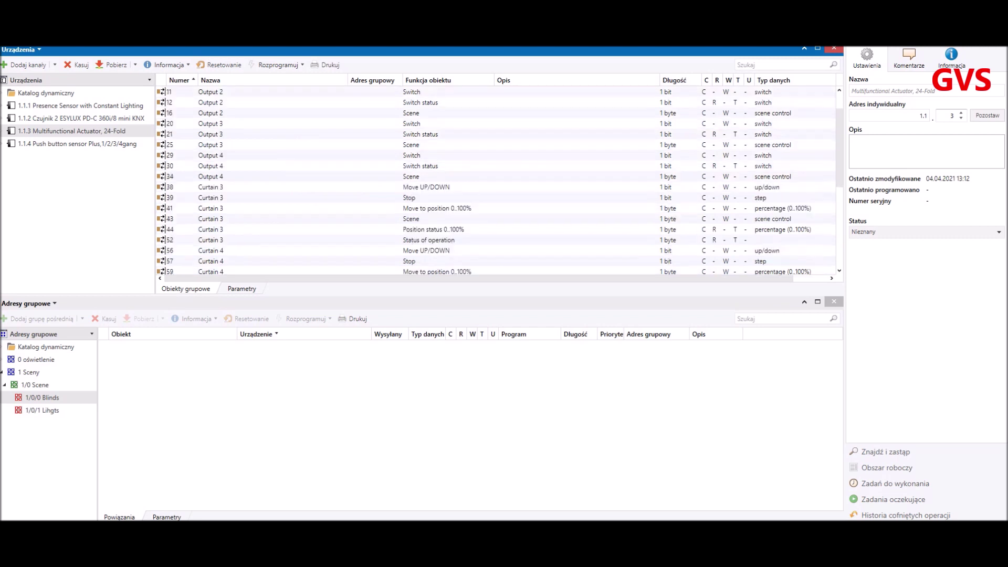
pyautogui.scroll(-3, 499, 181)
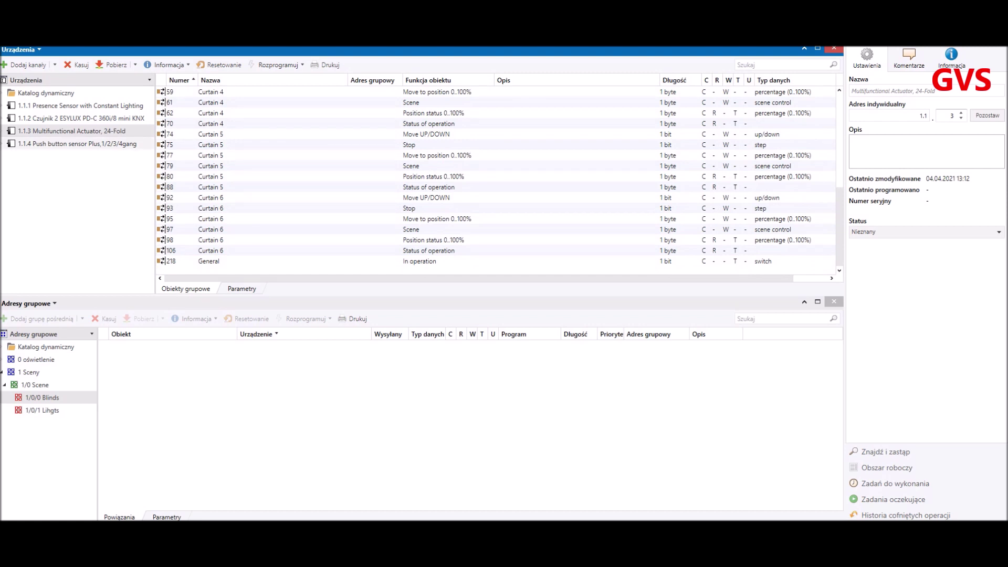
# Set the function of Button 1 on the 1.1.4 push button sensor to Scene control
pyautogui.click(77, 144)
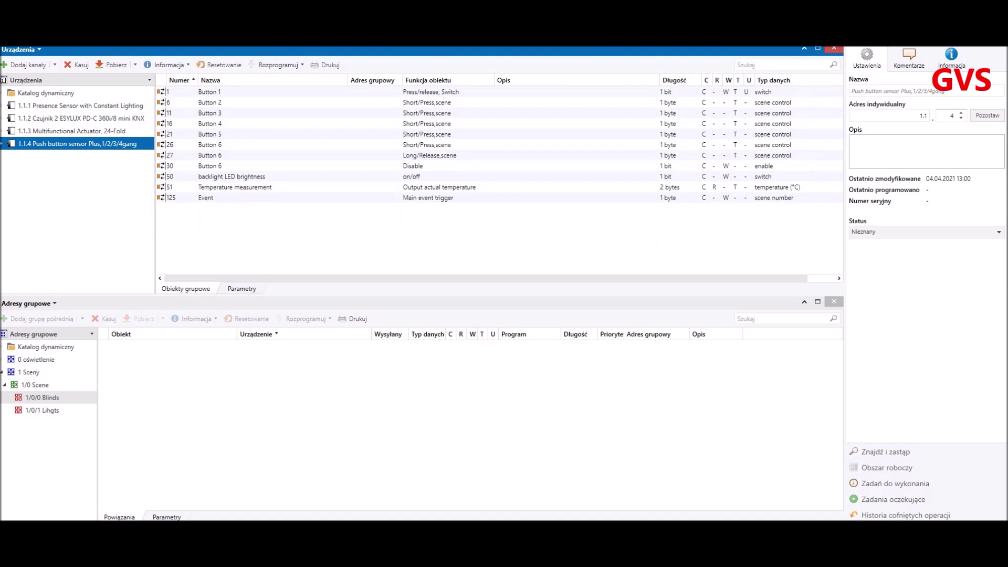
pyautogui.click(240, 288)
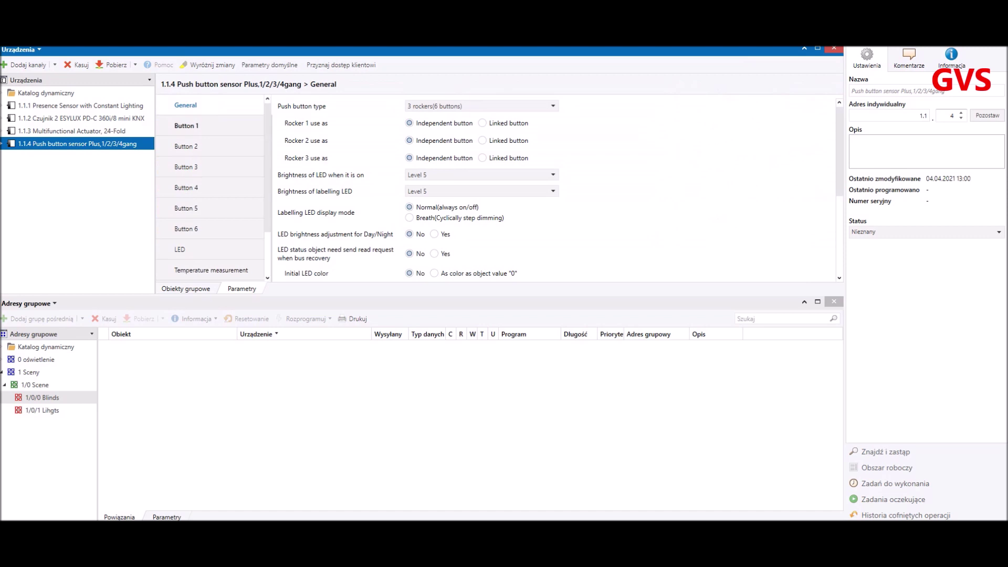
pyautogui.click(186, 126)
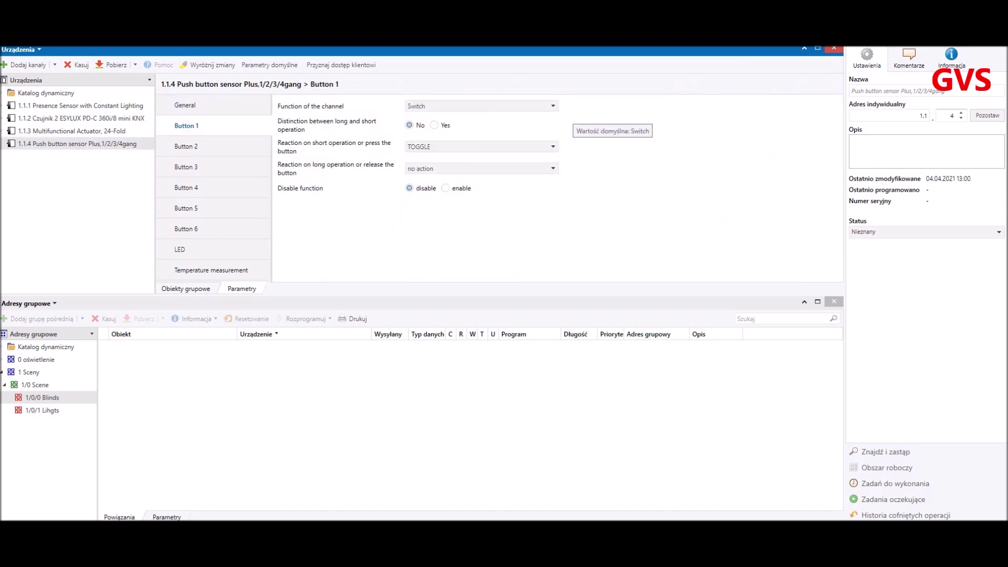
pyautogui.click(481, 106)
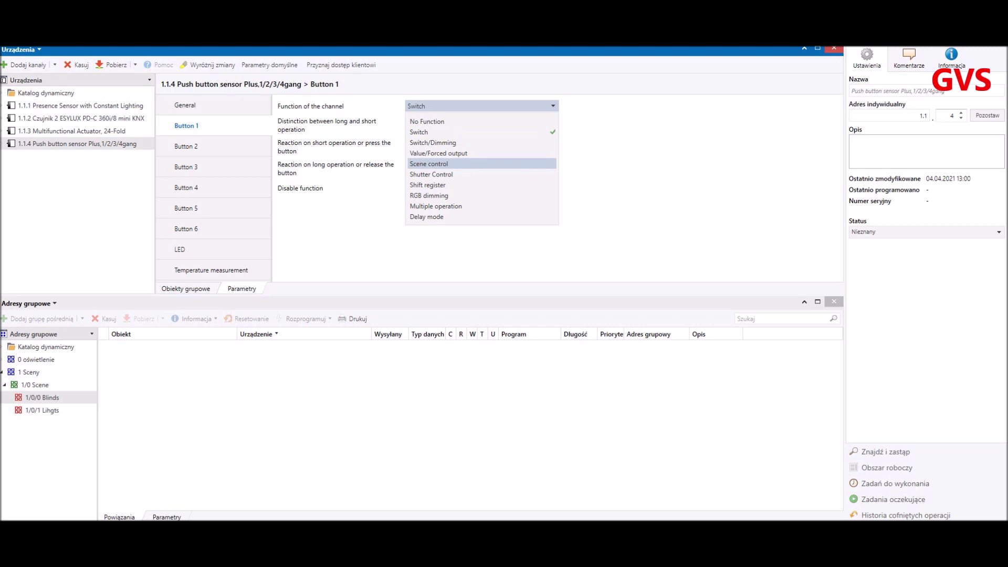
pyautogui.click(428, 164)
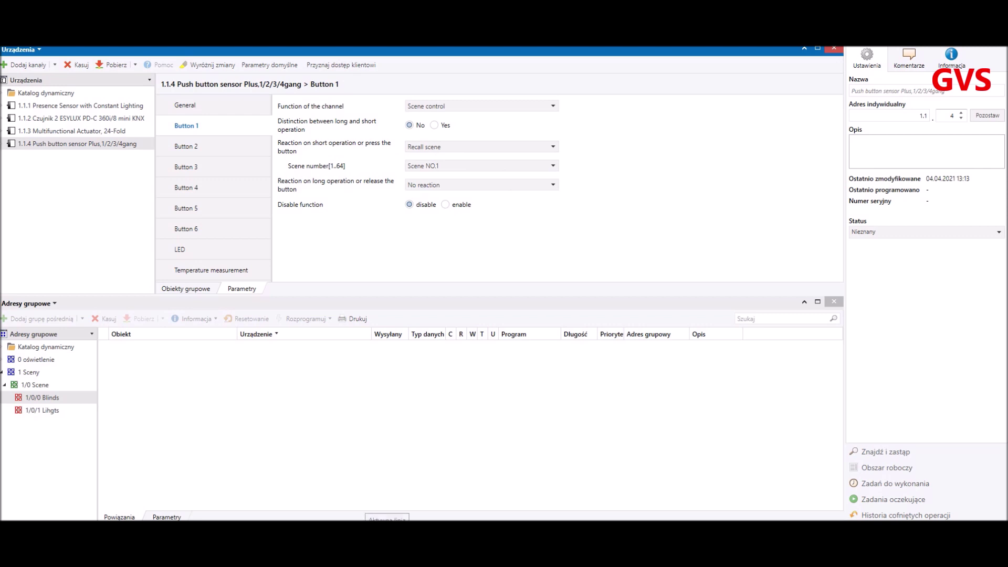
# Check the scene list in the Sceny Excel workbook against the scene numbers of Button 1 and Button 2
pyautogui.hotkey('alt', 'Tab')
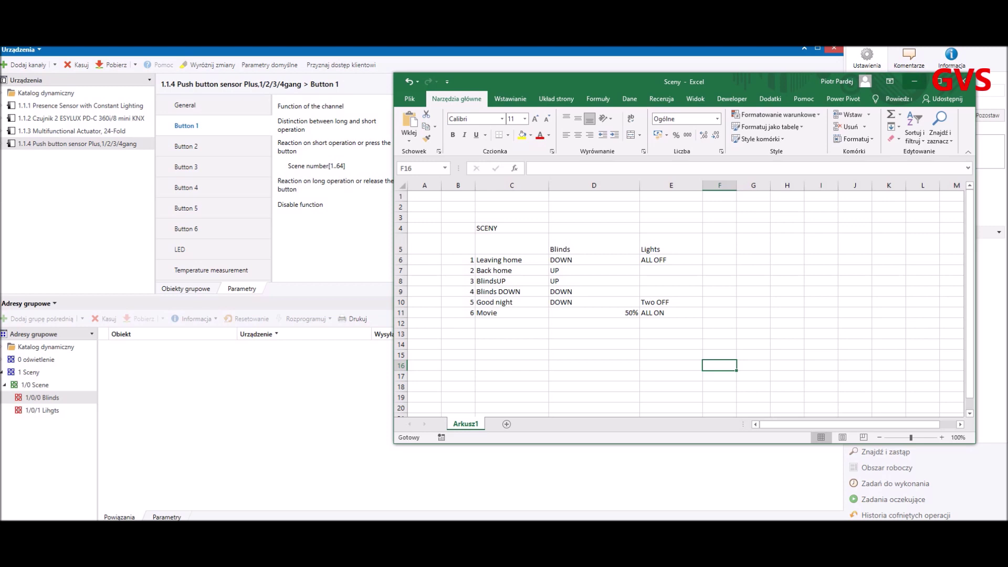
pyautogui.click(914, 82)
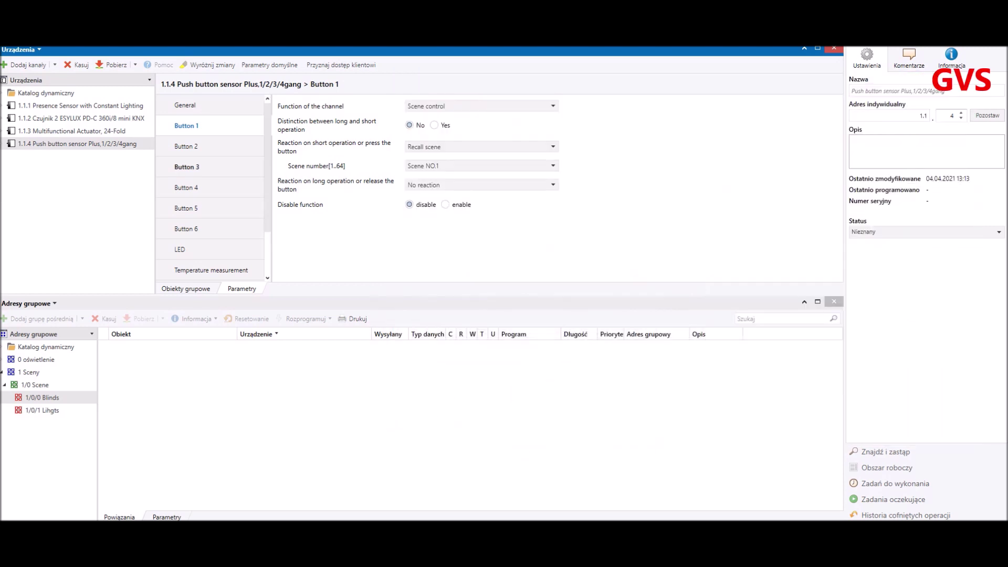
pyautogui.click(186, 146)
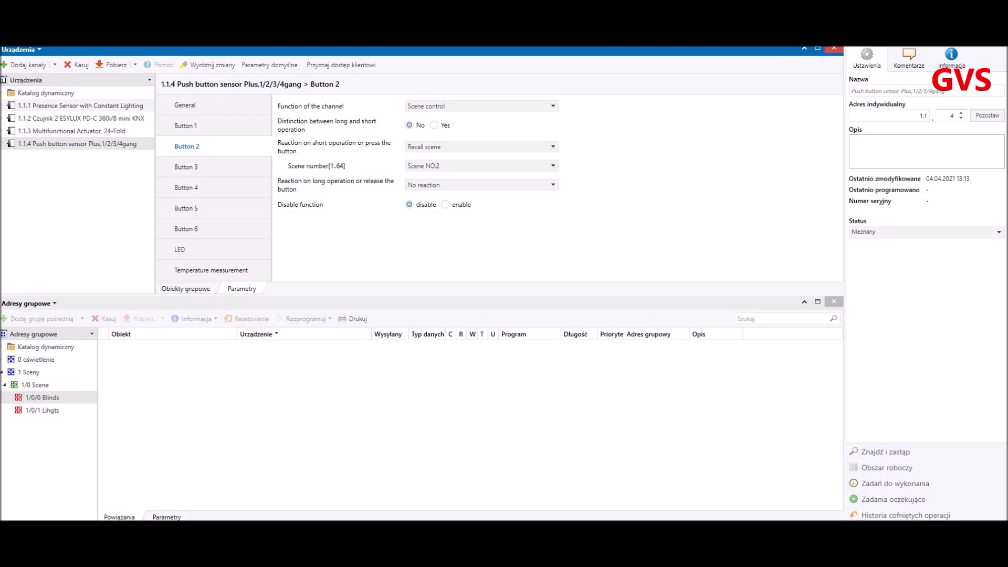
# Consult the Sceny workbook and examine which telegrams the 1.1.1 presence sensor's Motion detector can send when motion is detected
pyautogui.click(80, 106)
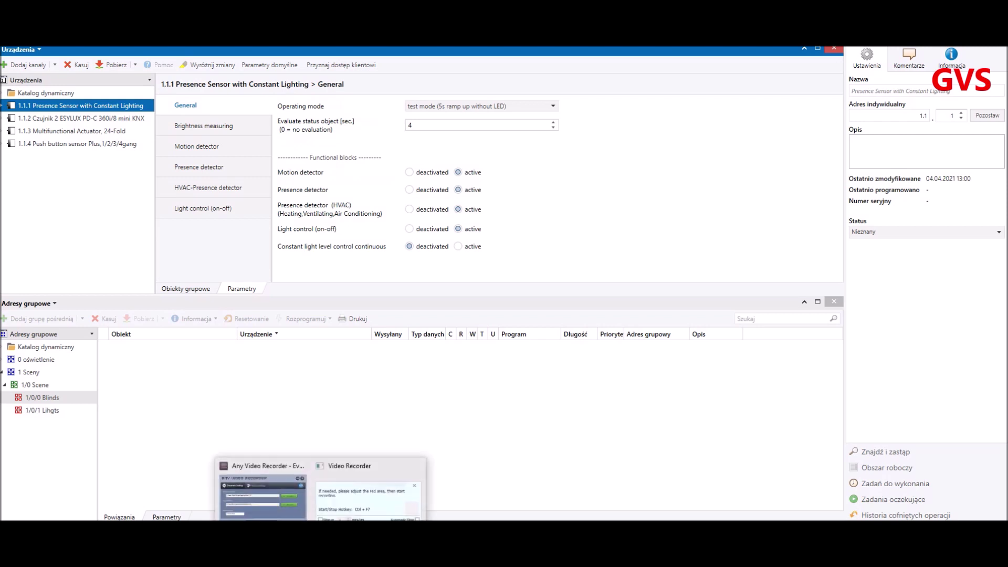
pyautogui.click(348, 488)
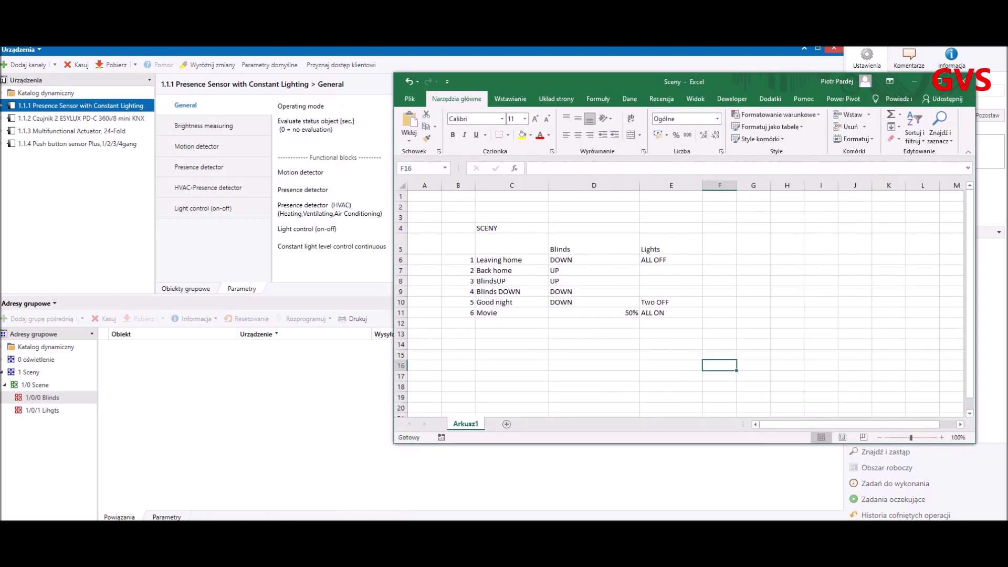
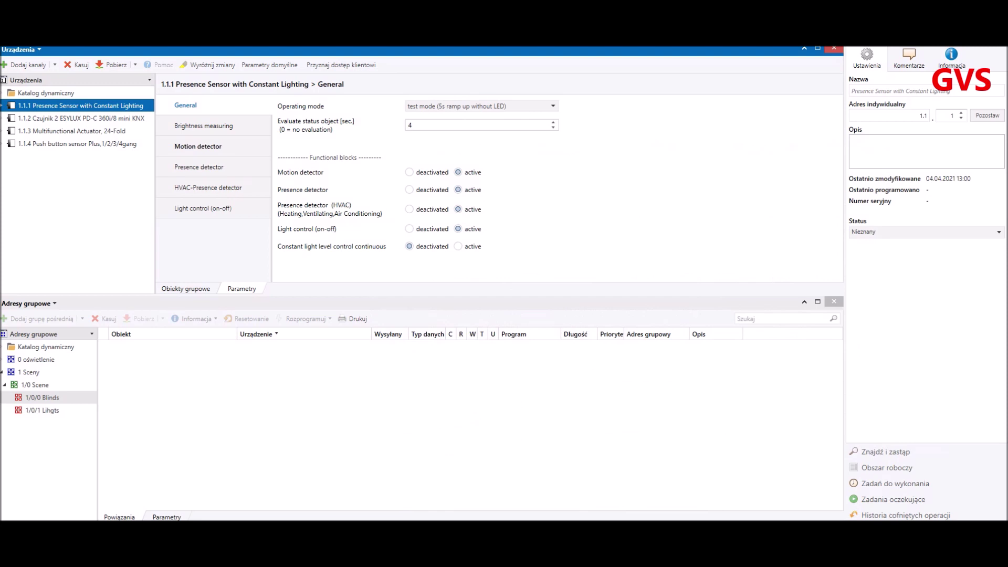
pyautogui.click(198, 146)
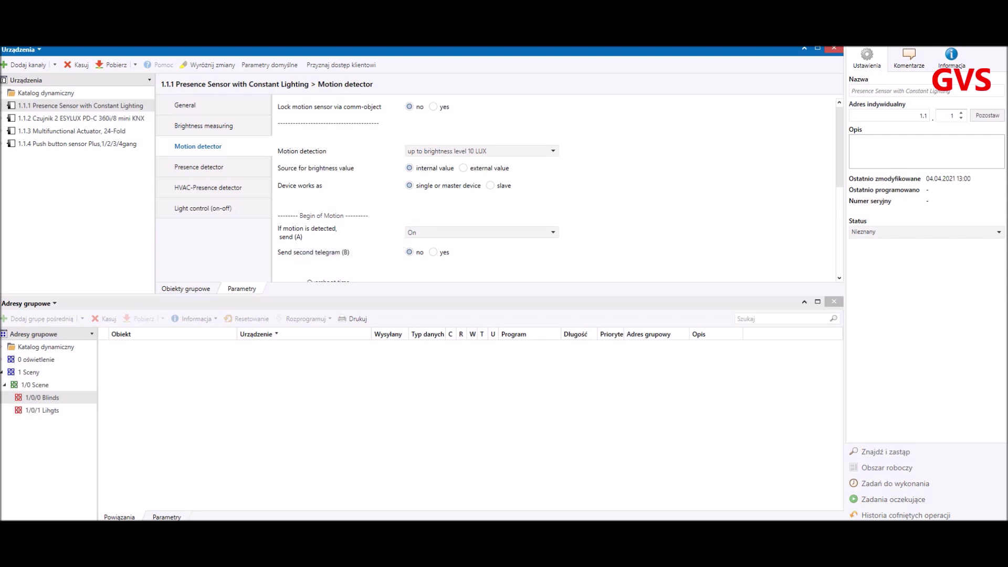
pyautogui.scroll(-1, 499, 255)
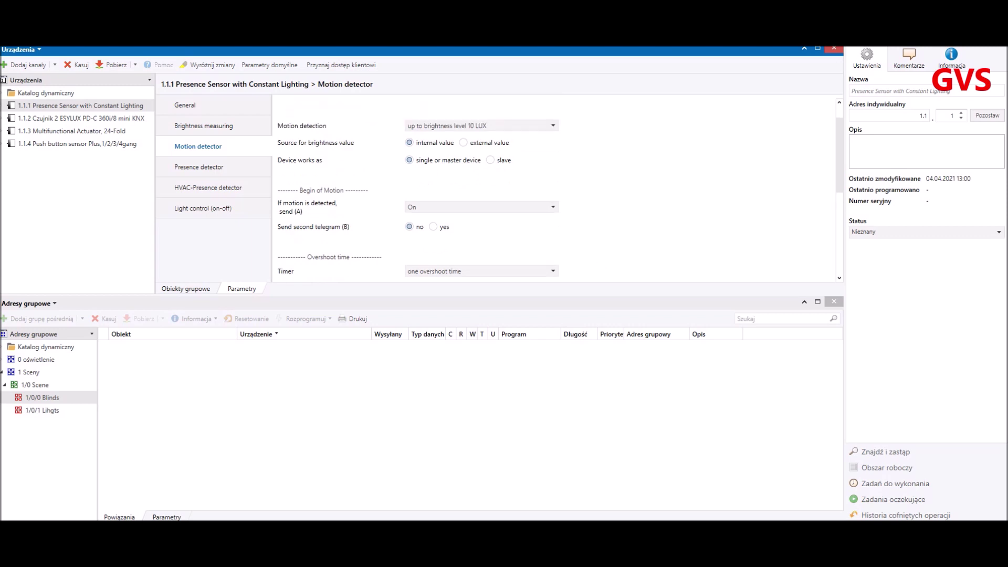
pyautogui.click(552, 207)
pyautogui.click(552, 206)
pyautogui.click(552, 207)
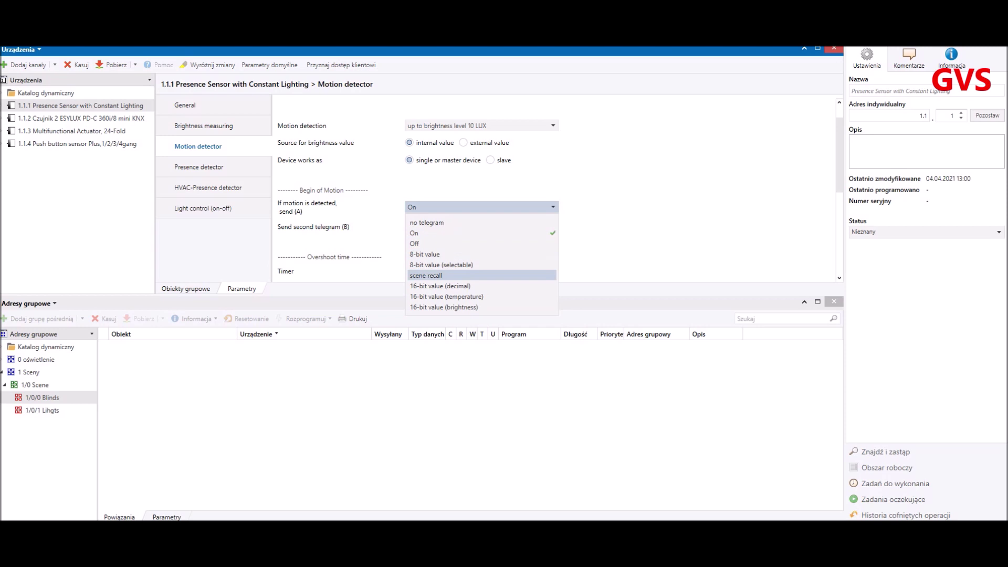
pyautogui.click(441, 264)
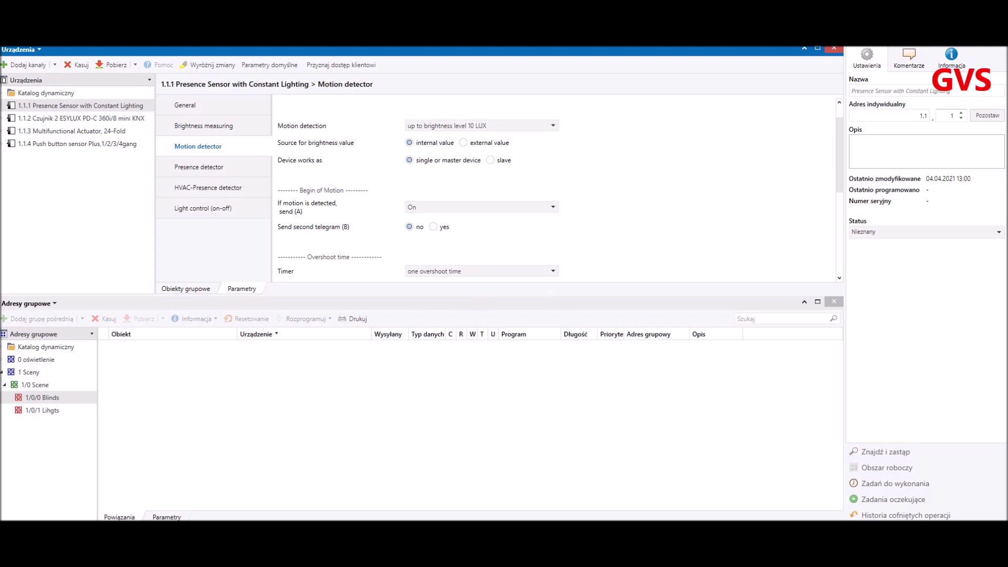
# Make the 1.1.1 sensor's Presence detector send a scene recall for scene 2 on detected presence, following the Sceny workbook
pyautogui.click(199, 166)
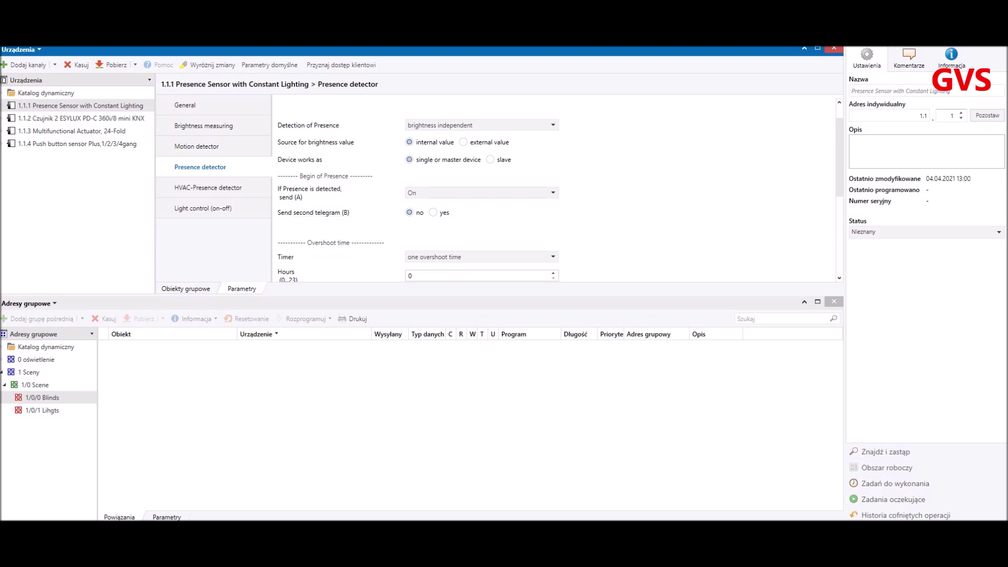
pyautogui.click(530, 192)
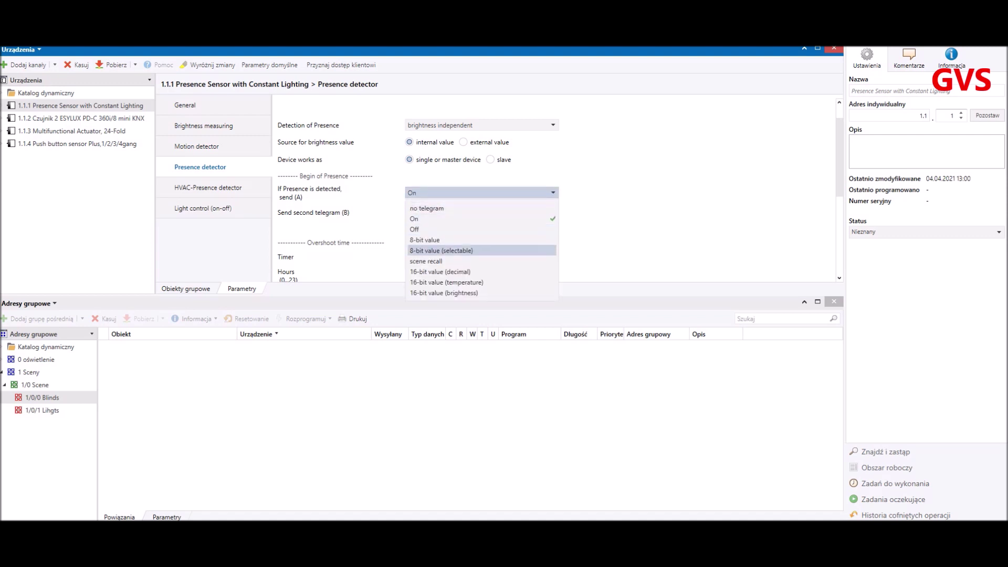
pyautogui.click(435, 261)
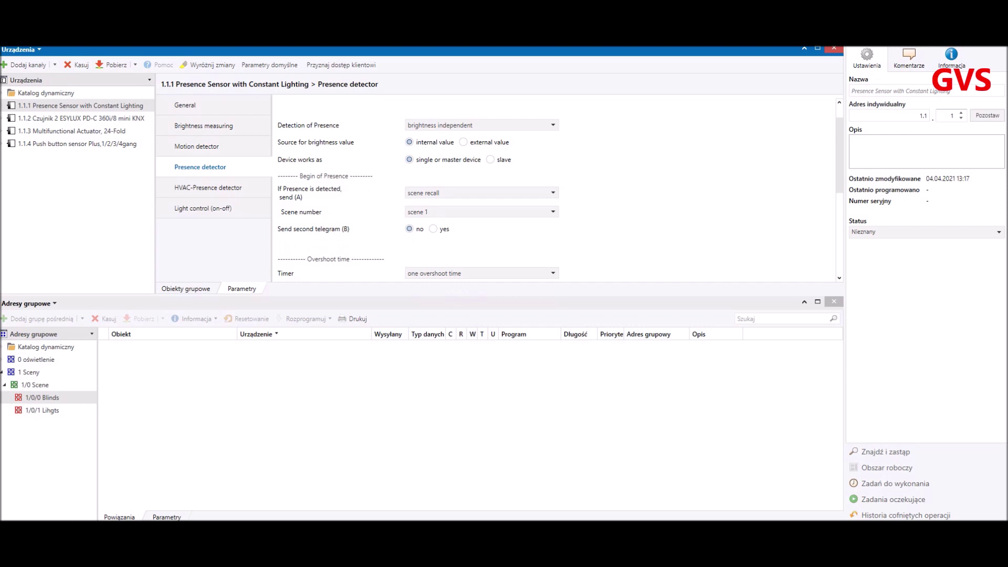
pyautogui.hotkey('alt', 'Tab')
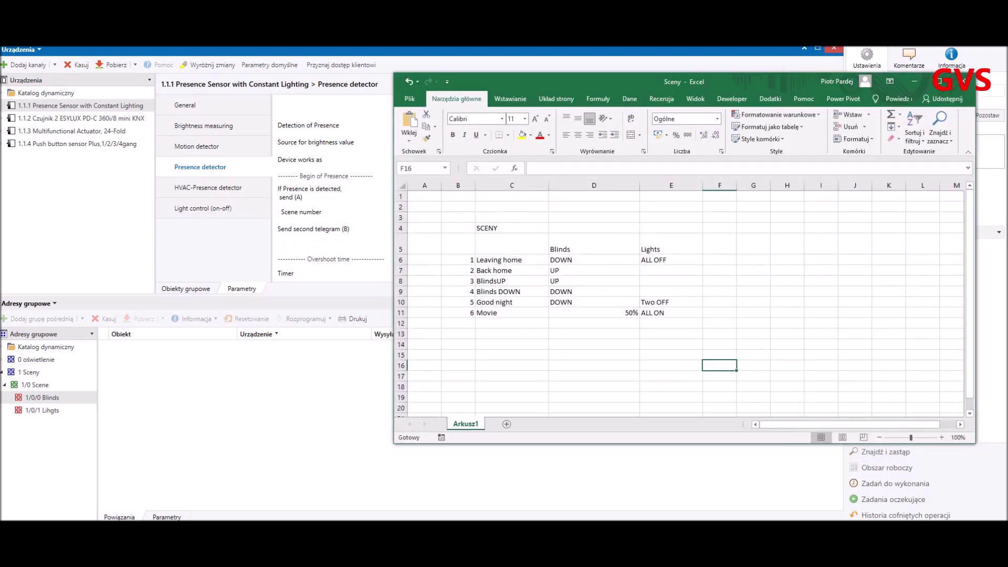
pyautogui.click(914, 80)
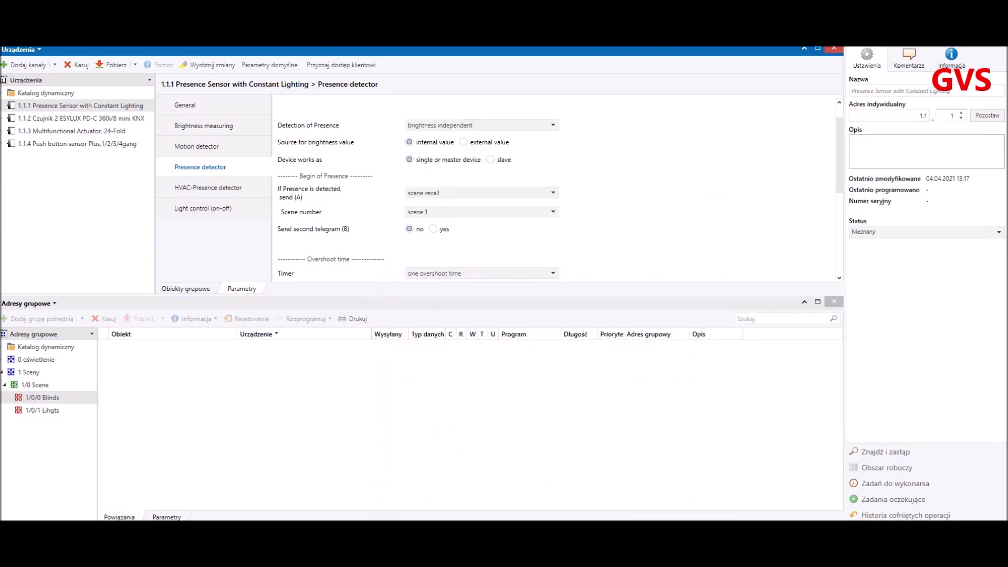
pyautogui.click(553, 211)
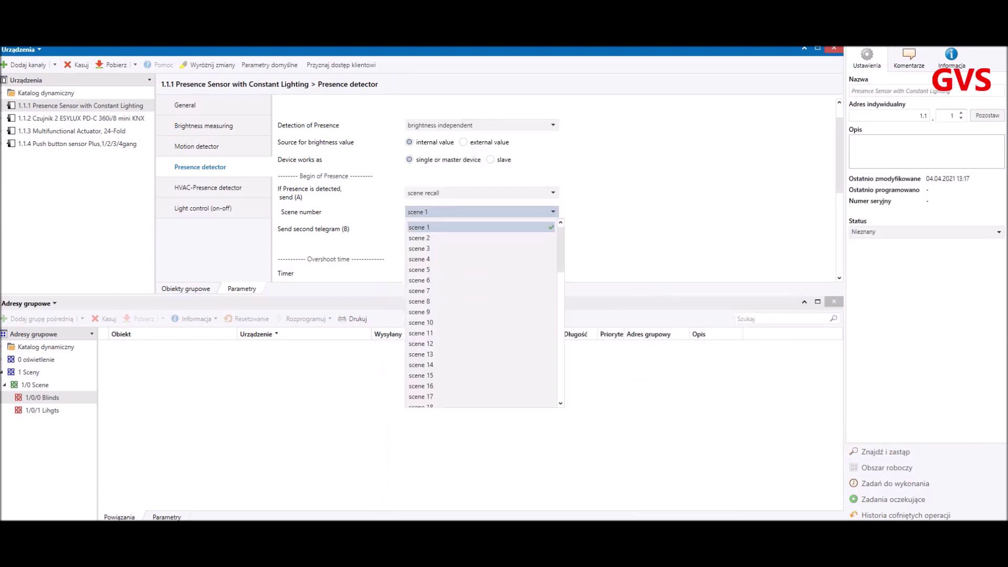
pyautogui.click(420, 234)
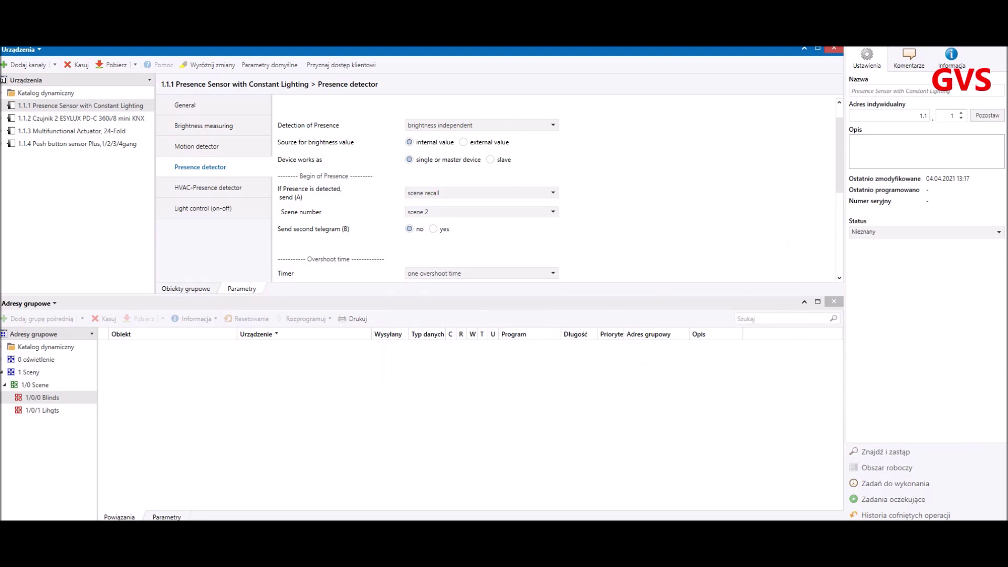
# Show the group objects of the 1.1.1 presence sensor and examine its Start of Presence scene recall object
pyautogui.click(185, 288)
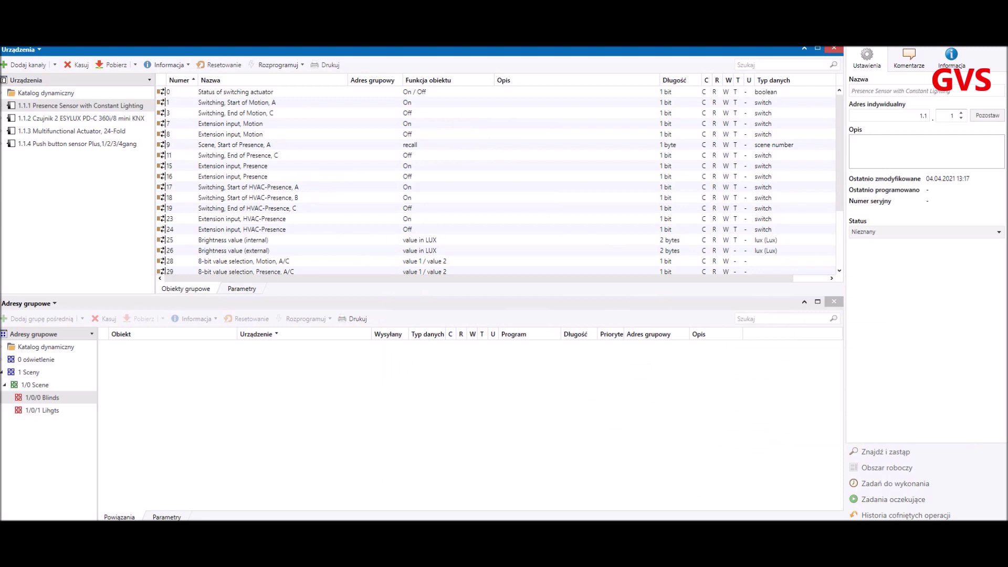
pyautogui.click(235, 145)
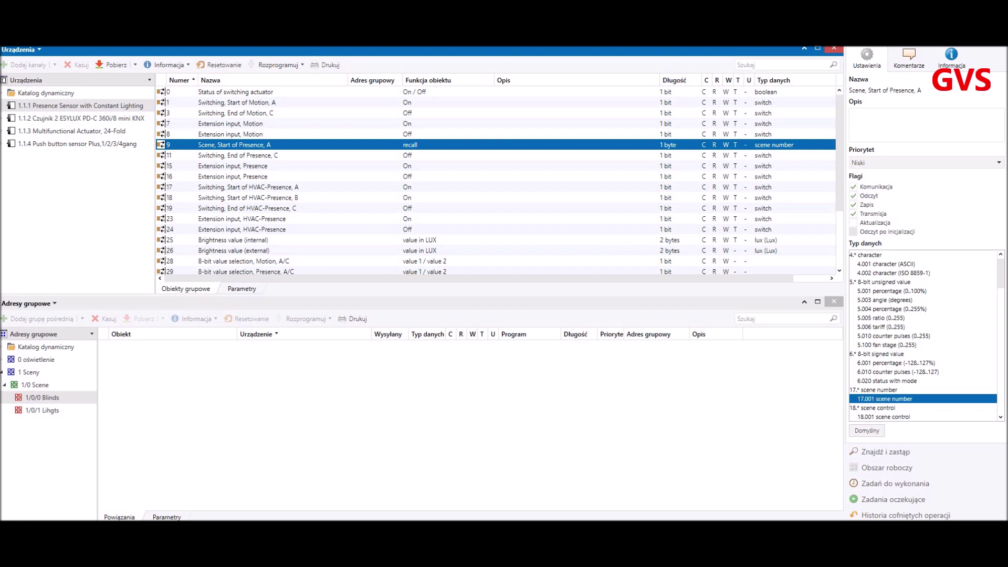
# Link all scene objects of Buttons 1 to 6 on the 1.1.4 push button sensor to group address 1/0/0 Blinds
pyautogui.click(42, 398)
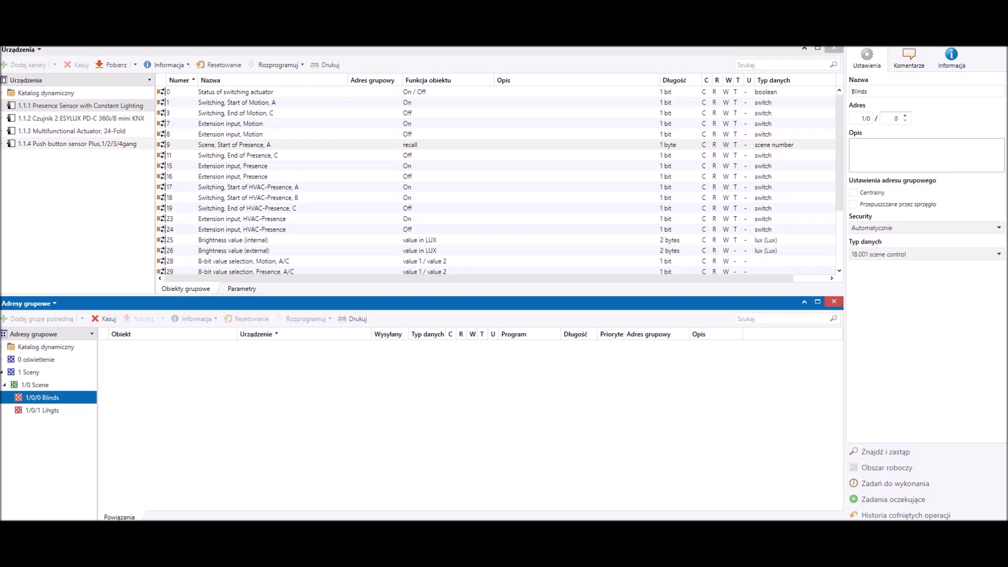
pyautogui.click(78, 143)
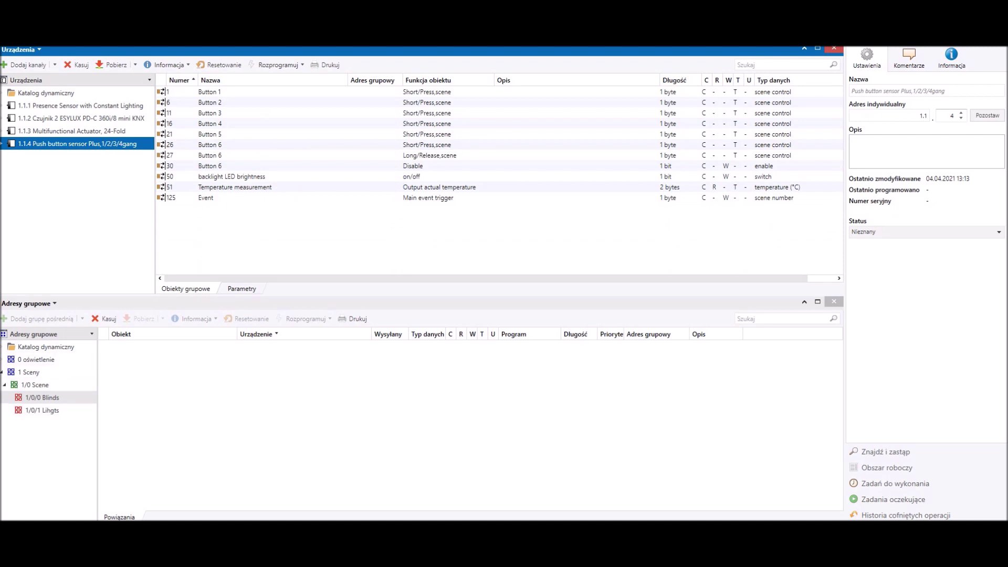
pyautogui.click(209, 91)
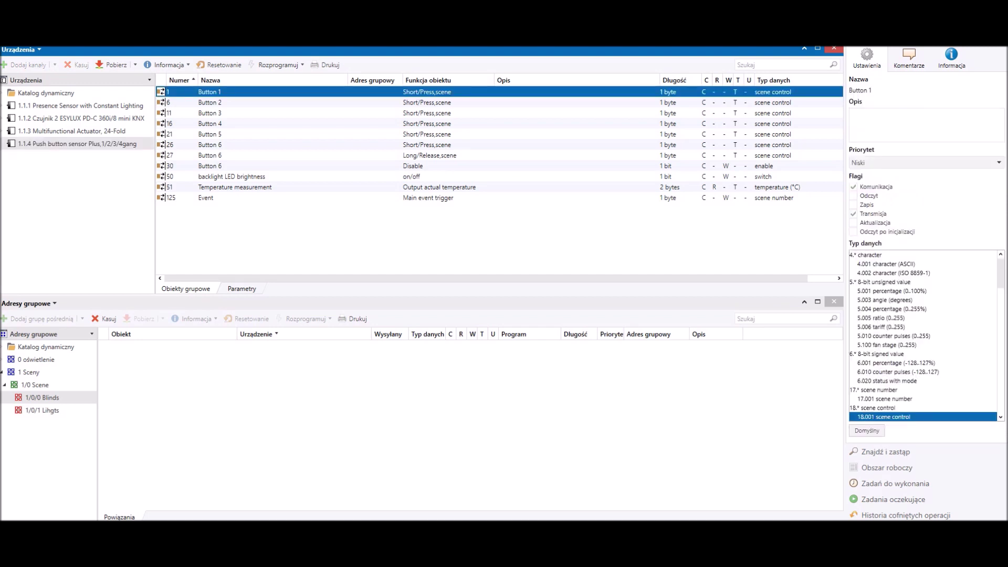
pyautogui.keyDown('shift'); pyautogui.click(209, 155); pyautogui.keyUp('shift')
pyautogui.moveTo(210, 155); pyautogui.dragTo(205, 373)
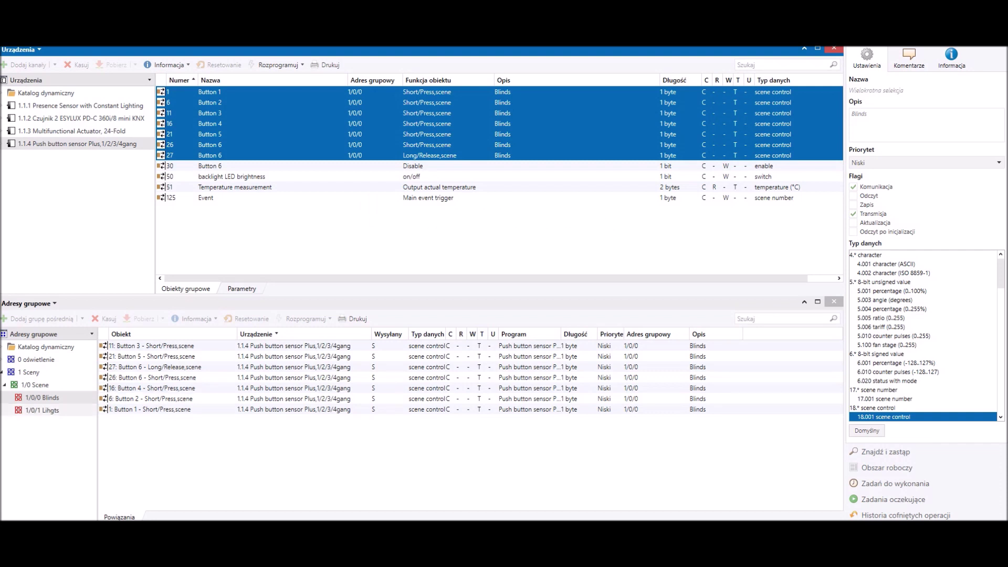
# Following the Sceny workbook, link the short-press scene objects of Button 1, Button 5 and Button 6 to group address 1/0/1 Lihgts
pyautogui.click(42, 410)
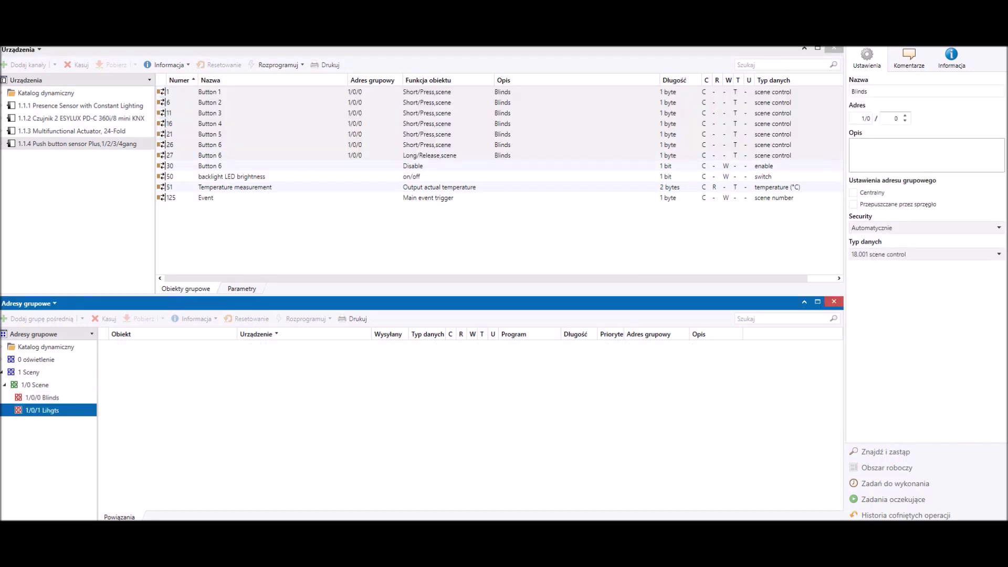
pyautogui.hotkey('alt', 'Tab')
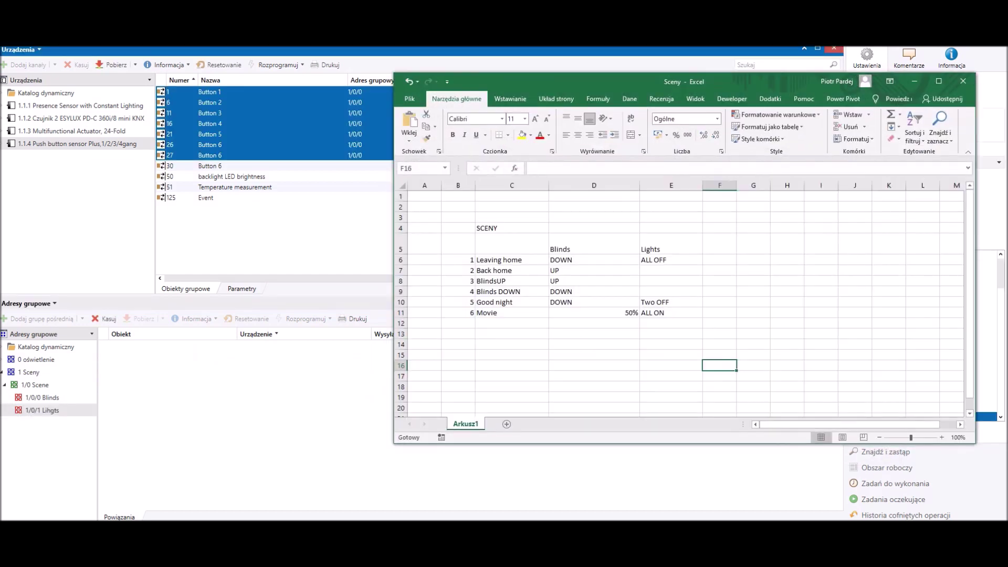
pyautogui.hotkey('alt', 'Tab')
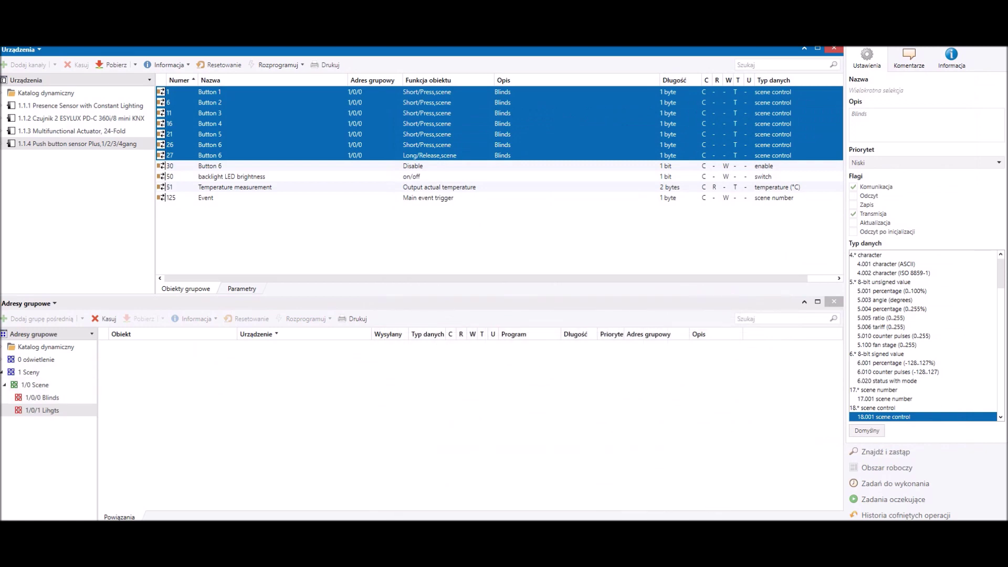
pyautogui.click(209, 92)
pyautogui.moveTo(210, 92); pyautogui.dragTo(227, 380)
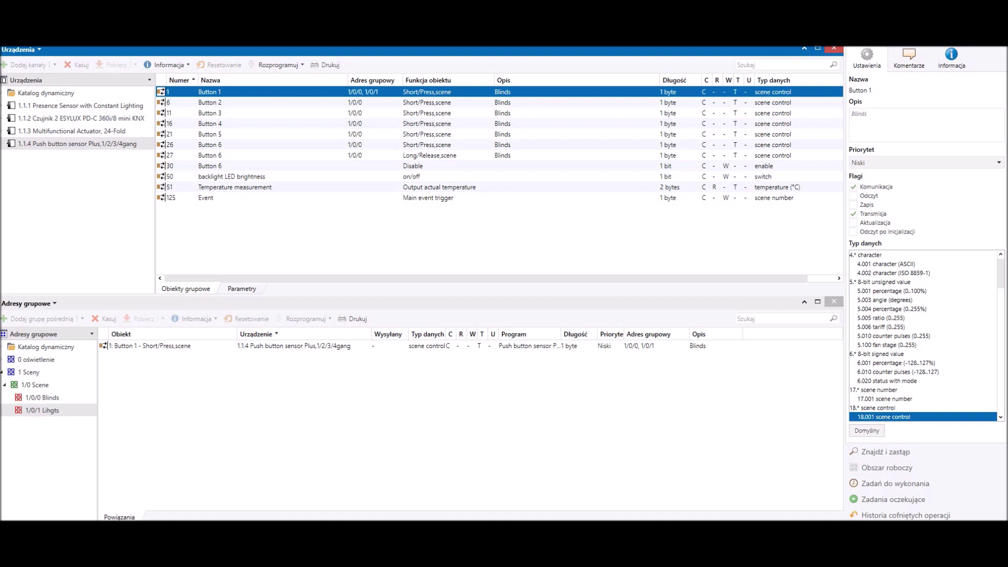
pyautogui.click(209, 134)
pyautogui.moveTo(210, 134); pyautogui.dragTo(241, 417)
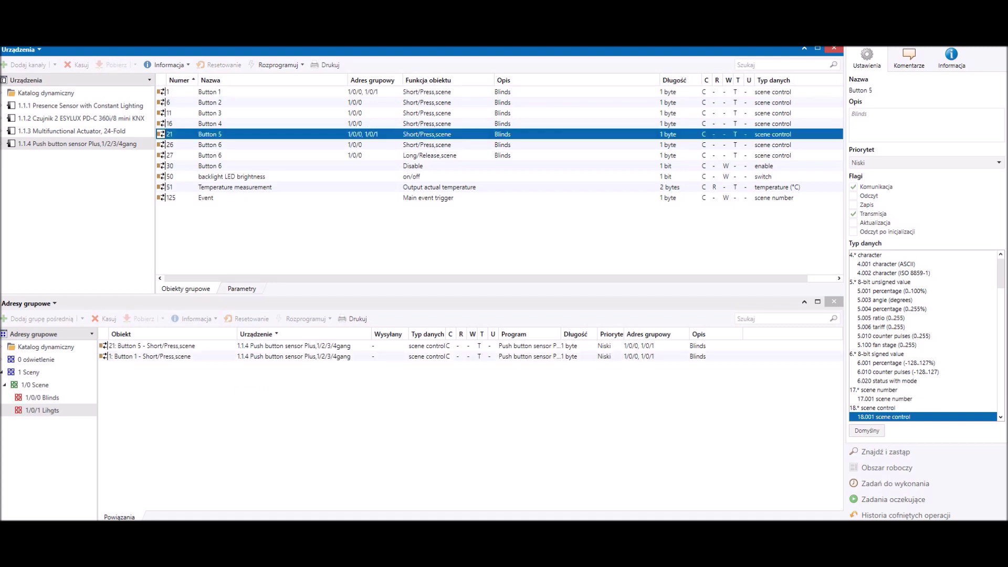
pyautogui.click(210, 144)
pyautogui.moveTo(210, 144); pyautogui.dragTo(244, 418)
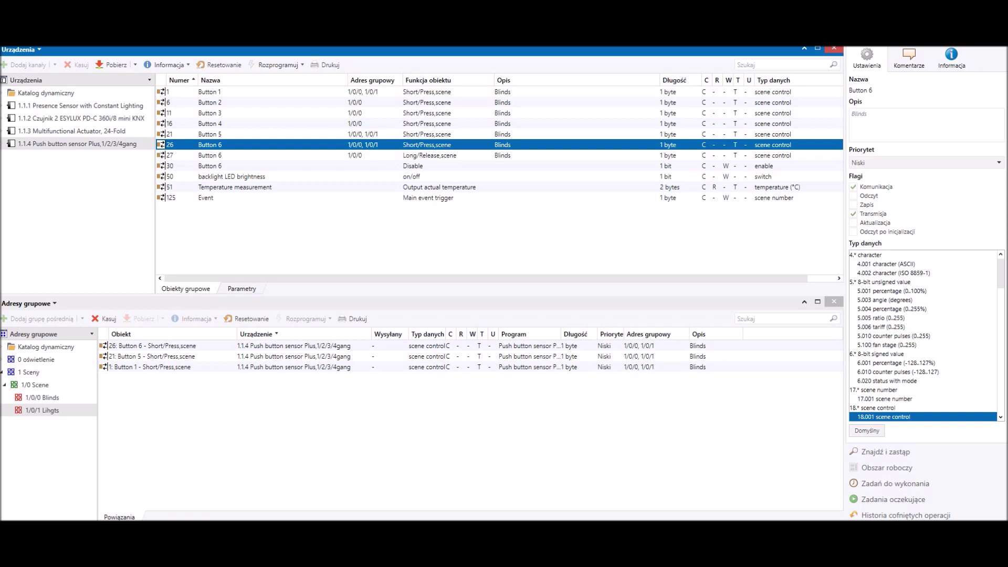
# Check the parameters of Button 6 for its scene reactions on short and long operation
pyautogui.click(241, 288)
pyautogui.click(187, 228)
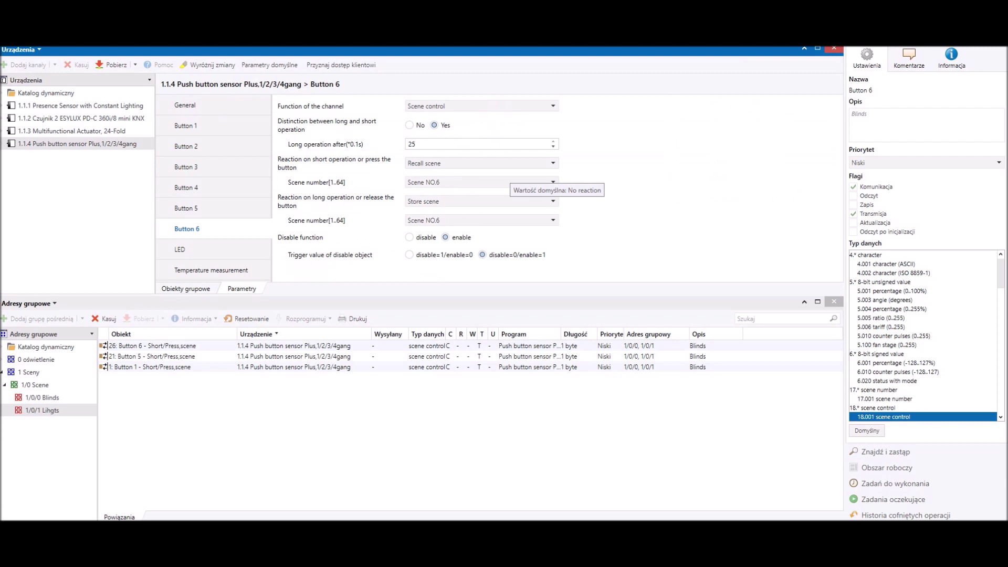
pyautogui.click(509, 164)
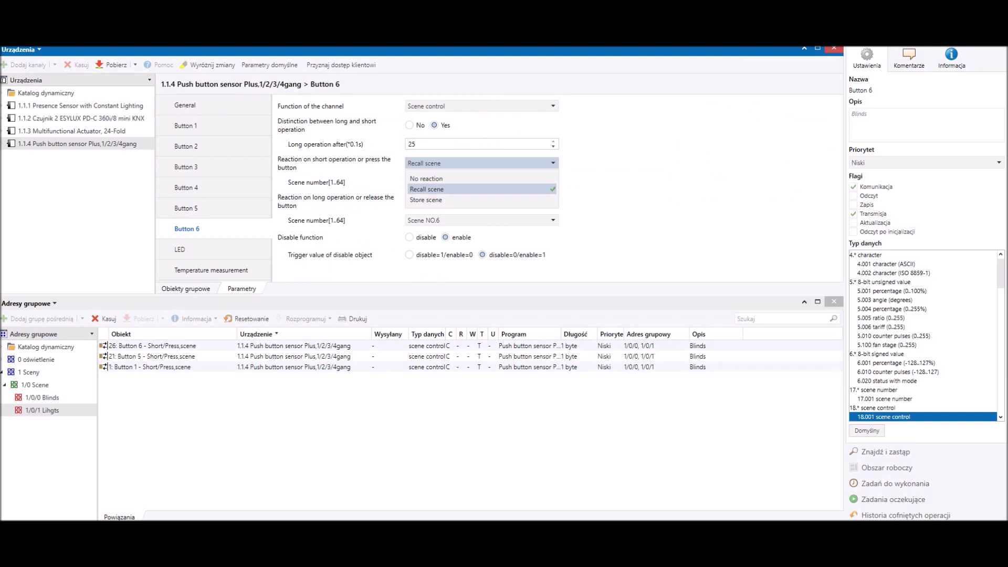
pyautogui.press('Escape')
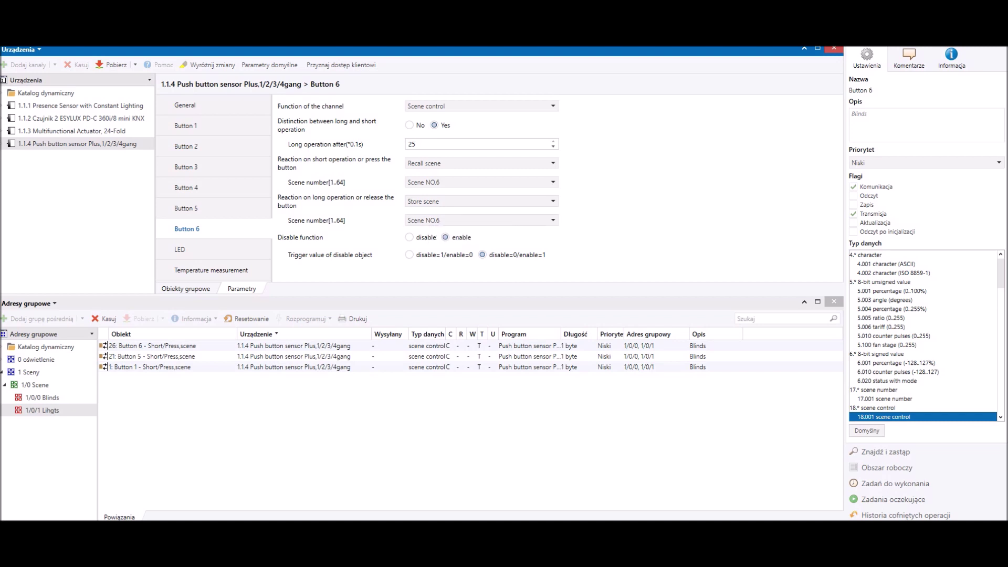
# Link the Long/Release scene object of Button 6 to group address 1/0/1 Lihgts
pyautogui.click(186, 288)
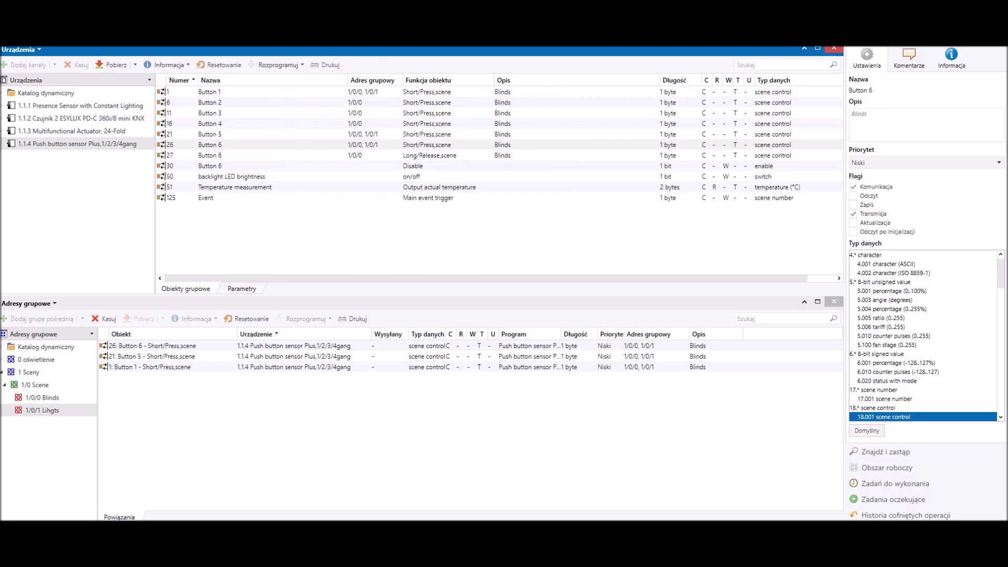
pyautogui.click(429, 155)
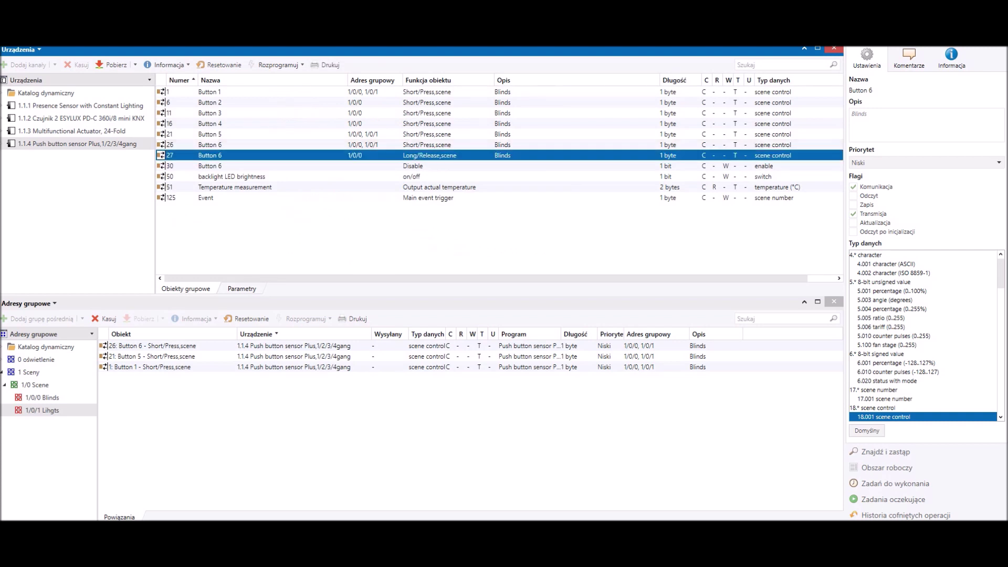
pyautogui.moveTo(210, 155); pyautogui.dragTo(404, 402)
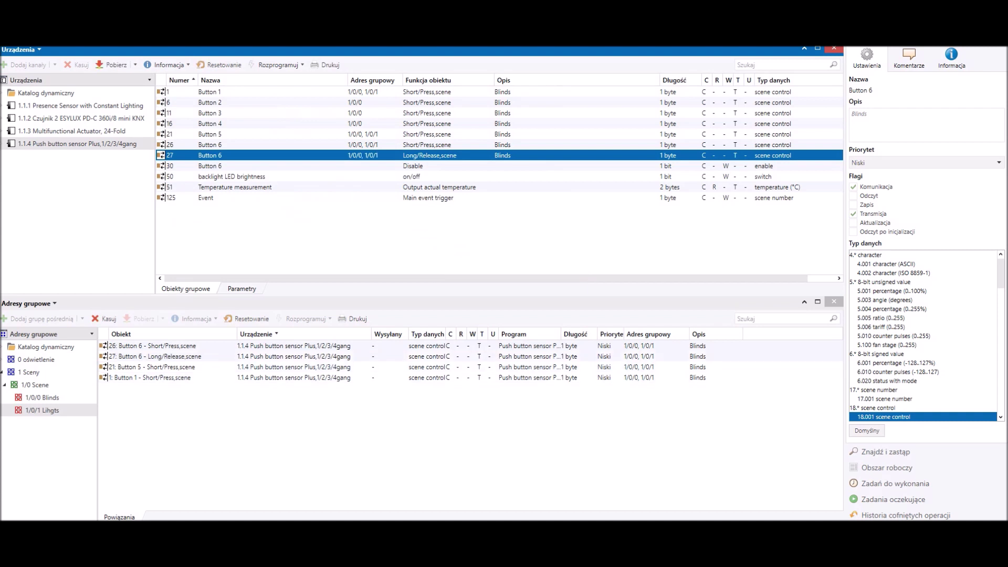
# Link the 1.1.1 presence sensor's Scene, Start of Presence object to 1/0/0 Blinds, accepting the differing datapoint types
pyautogui.click(42, 397)
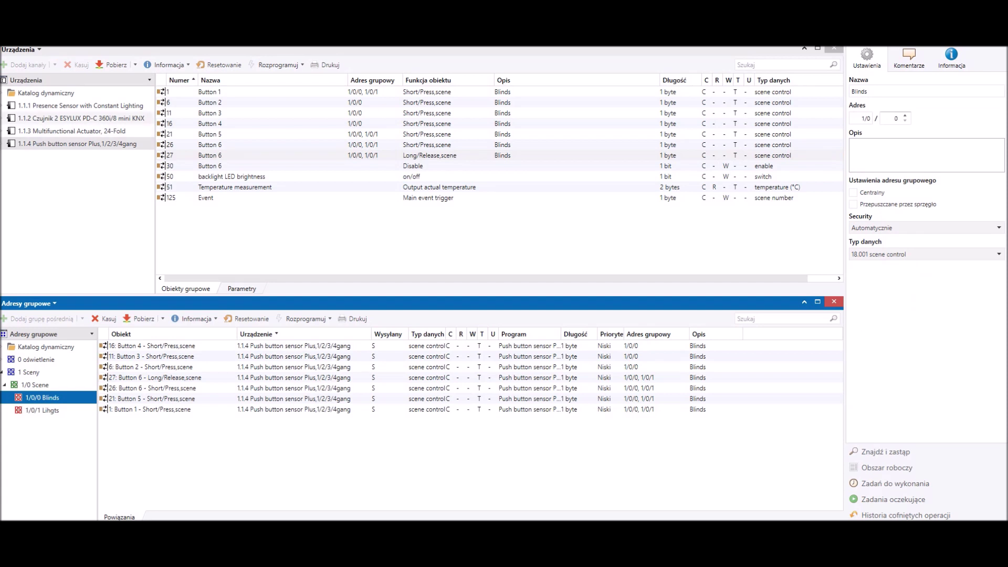
pyautogui.click(80, 105)
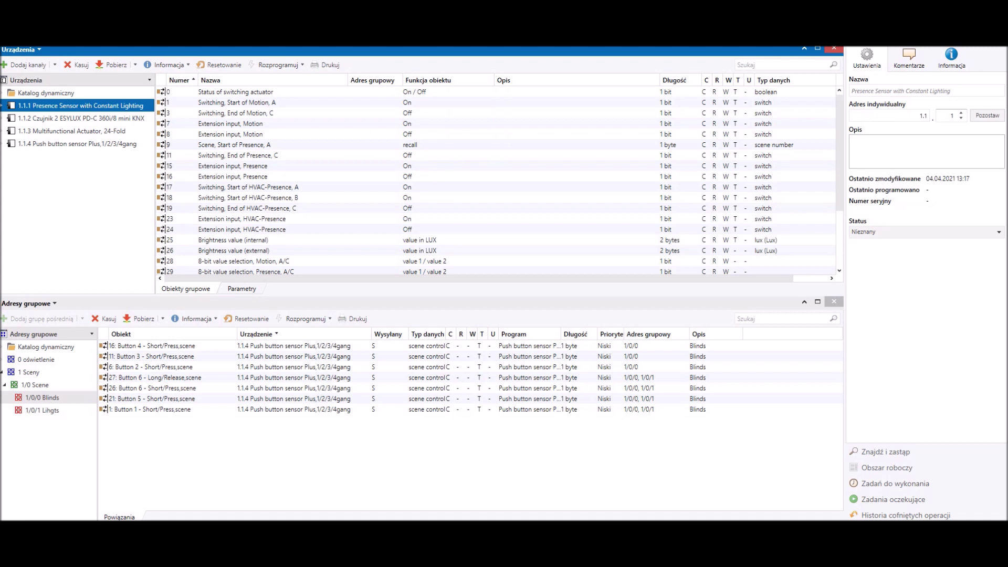
pyautogui.click(234, 145)
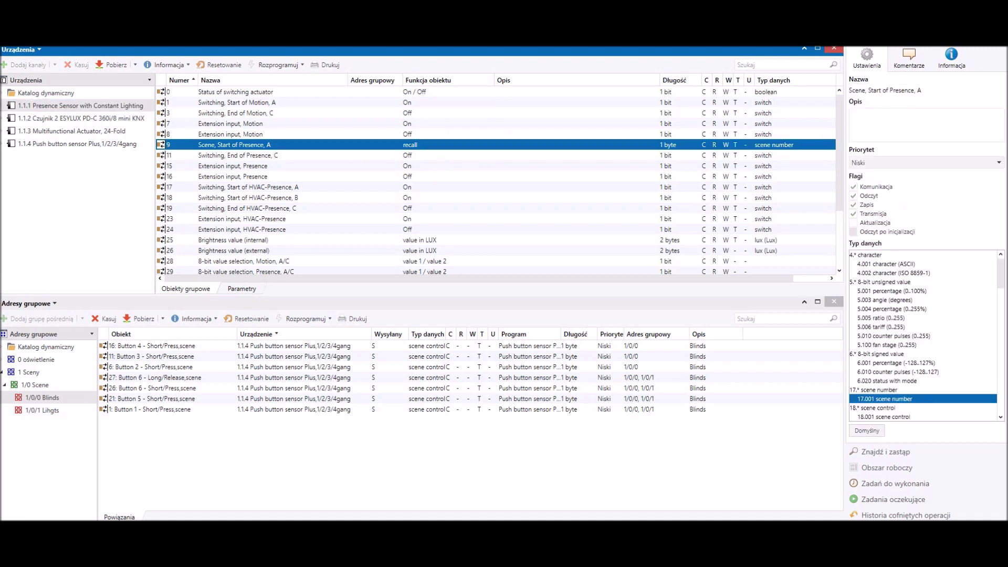
pyautogui.moveTo(234, 145); pyautogui.dragTo(288, 444)
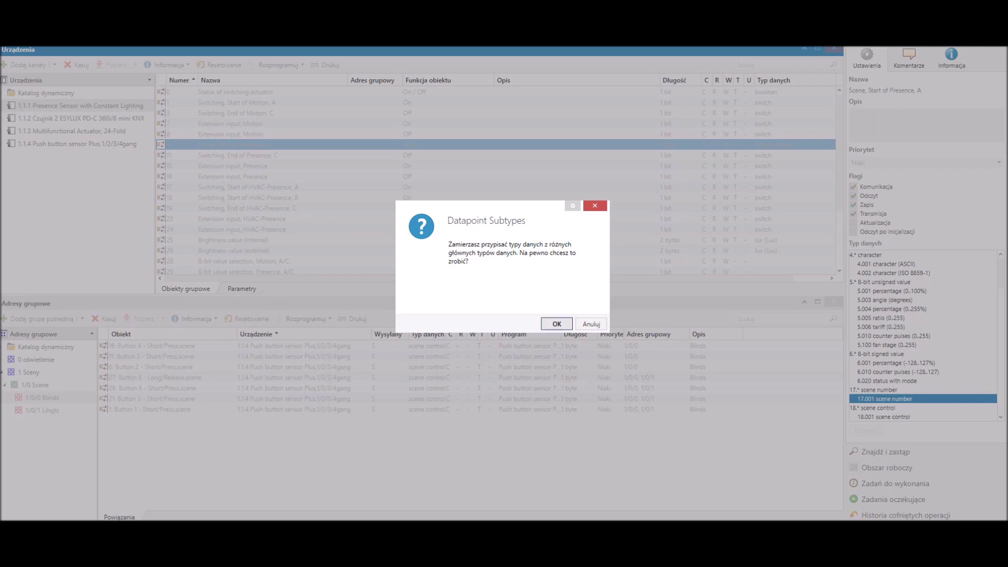
pyautogui.press('Return')
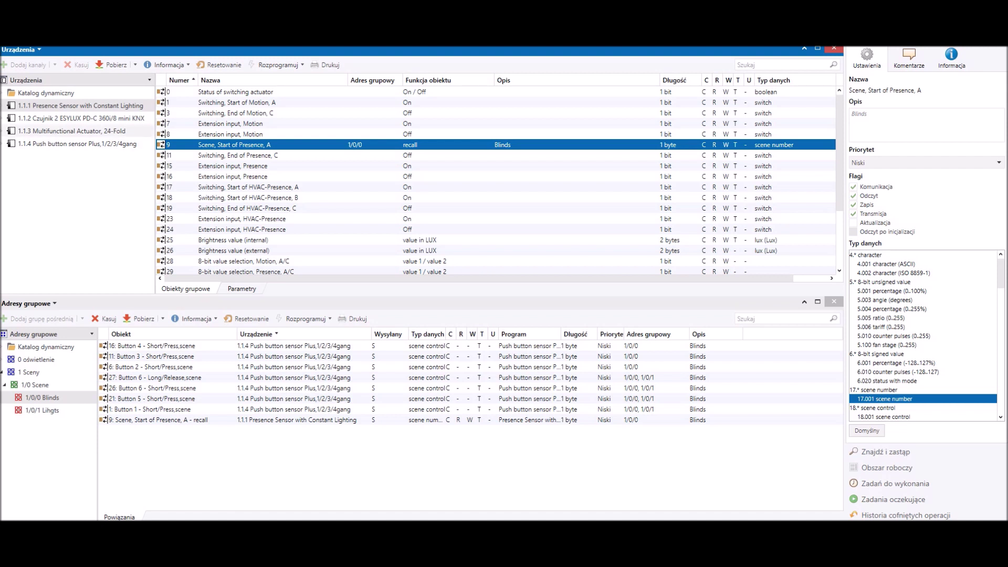
# Link the Scene objects of Curtain 6 and Curtain 5 on the 1.1.3 Multifunctional Actuator to 1/0/0 Blinds
pyautogui.click(72, 131)
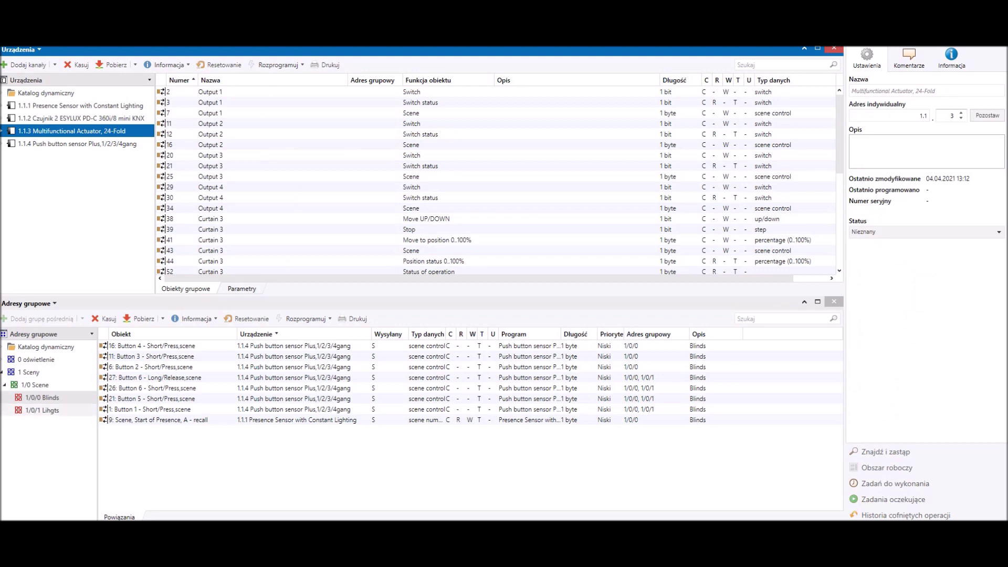
pyautogui.scroll(-7, 496, 181)
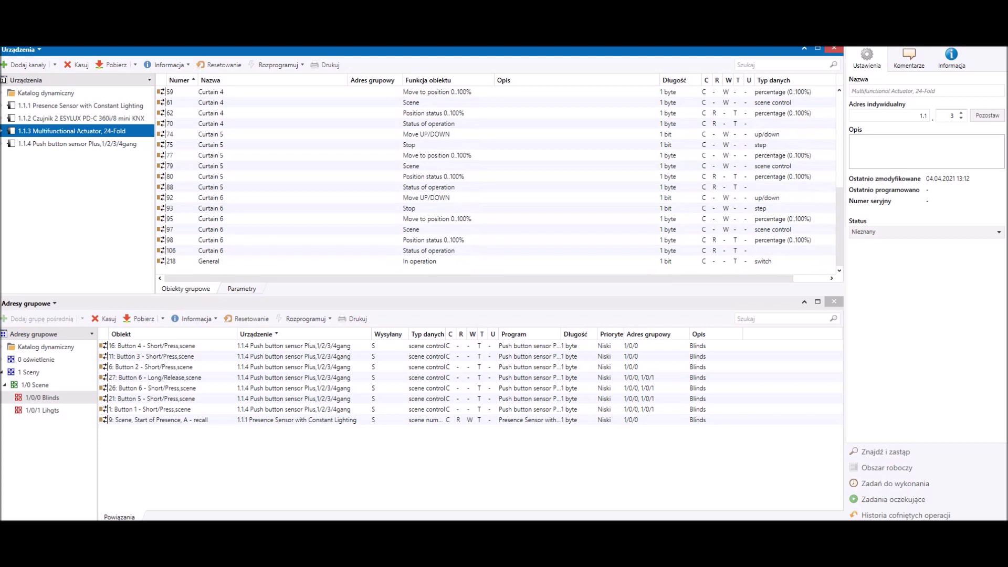
pyautogui.click(411, 229)
pyautogui.moveTo(411, 229); pyautogui.dragTo(239, 458)
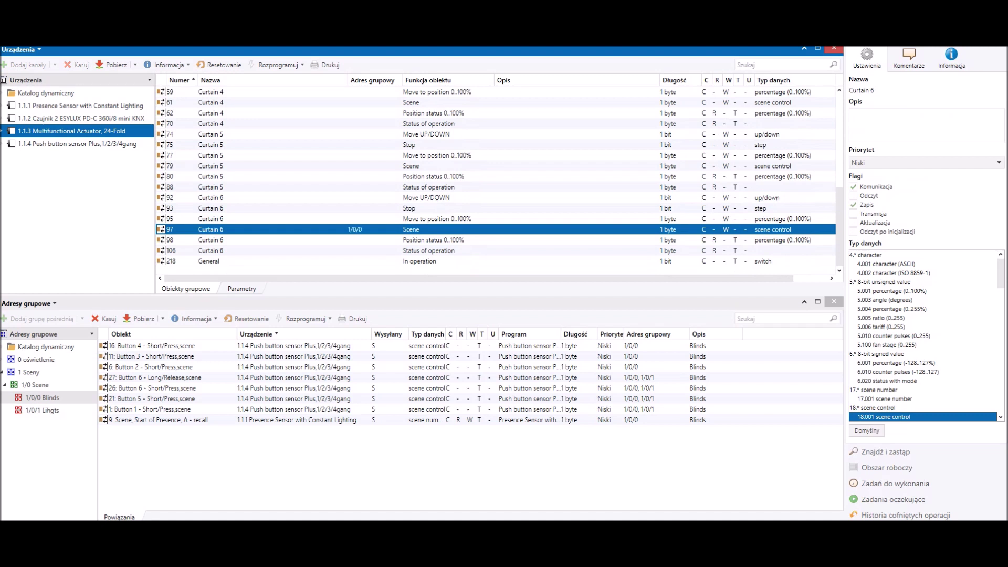
pyautogui.click(411, 166)
pyautogui.keyDown('shift'); pyautogui.click(429, 187); pyautogui.keyUp('shift')
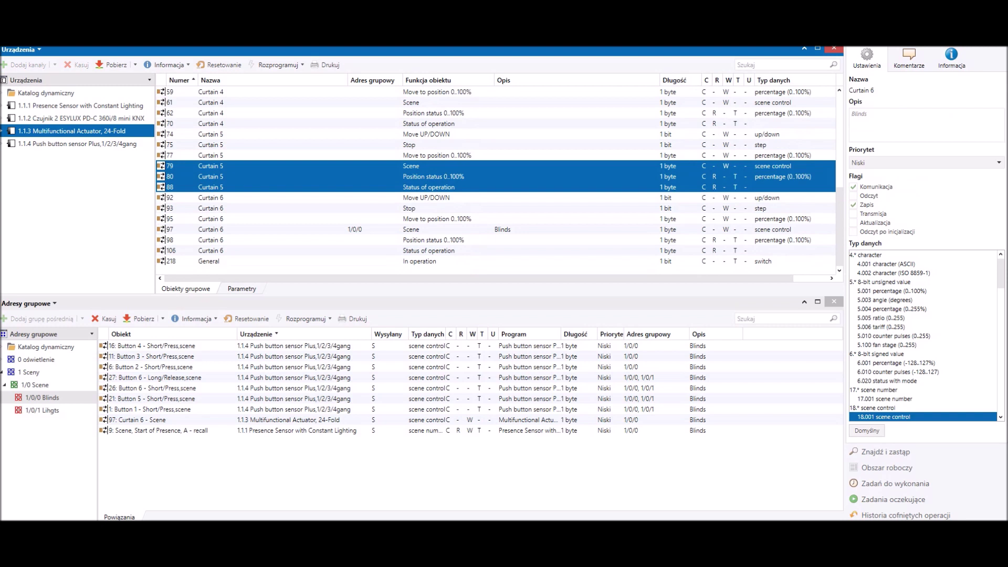
pyautogui.click(411, 166)
pyautogui.moveTo(411, 166); pyautogui.dragTo(338, 470)
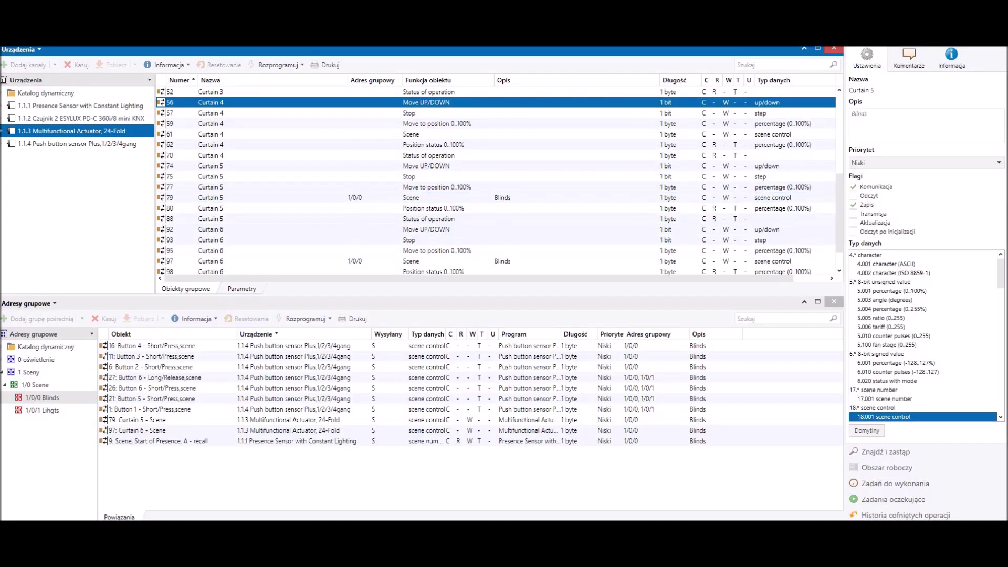
# Link the Scene objects of Curtain 4 and Curtain 3 on the actuator to 1/0/0 Blinds
pyautogui.click(411, 134)
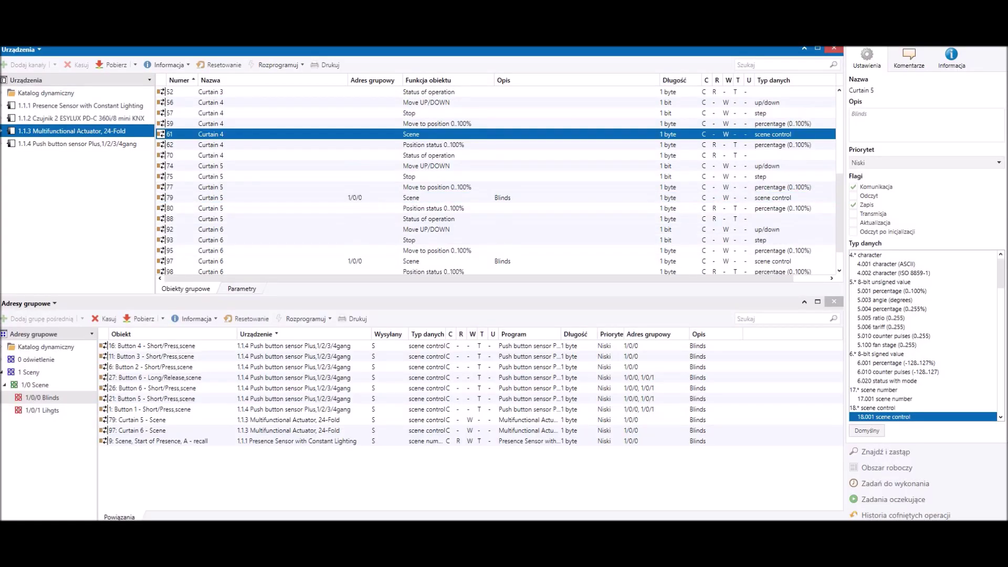
pyautogui.moveTo(411, 134); pyautogui.dragTo(380, 478)
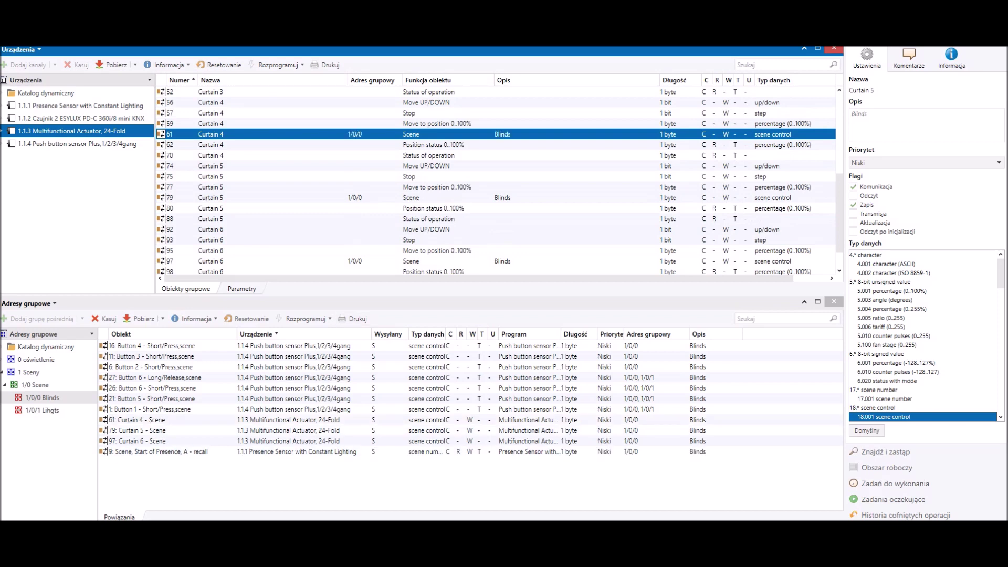
pyautogui.scroll(1, 495, 181)
pyautogui.scroll(1, 496, 181)
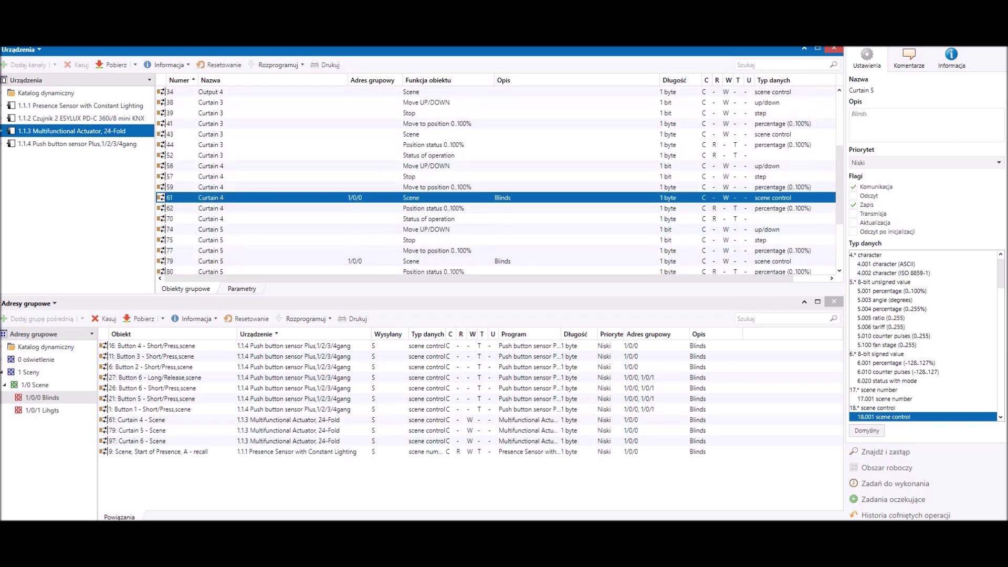
pyautogui.click(411, 134)
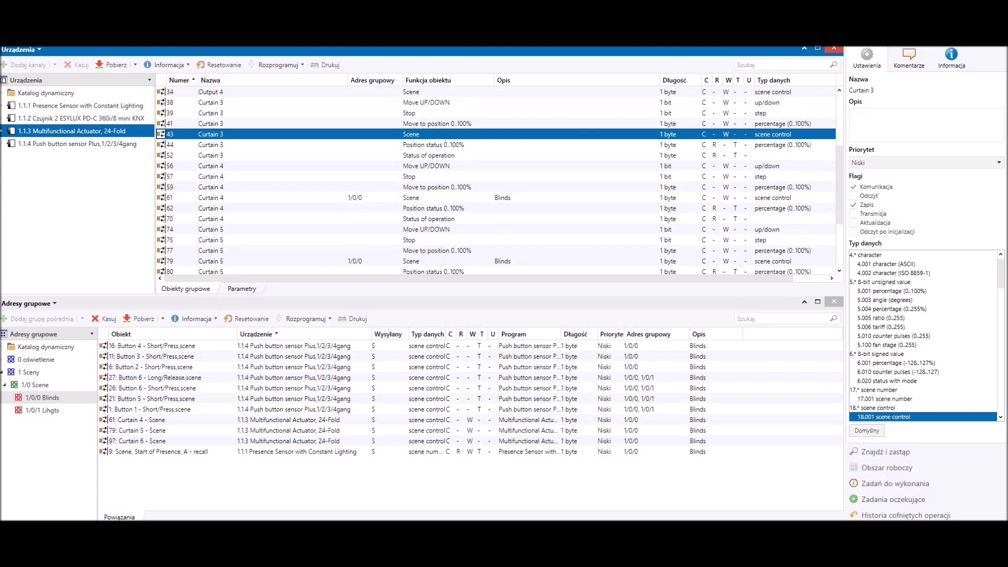
pyautogui.moveTo(210, 134); pyautogui.dragTo(368, 491)
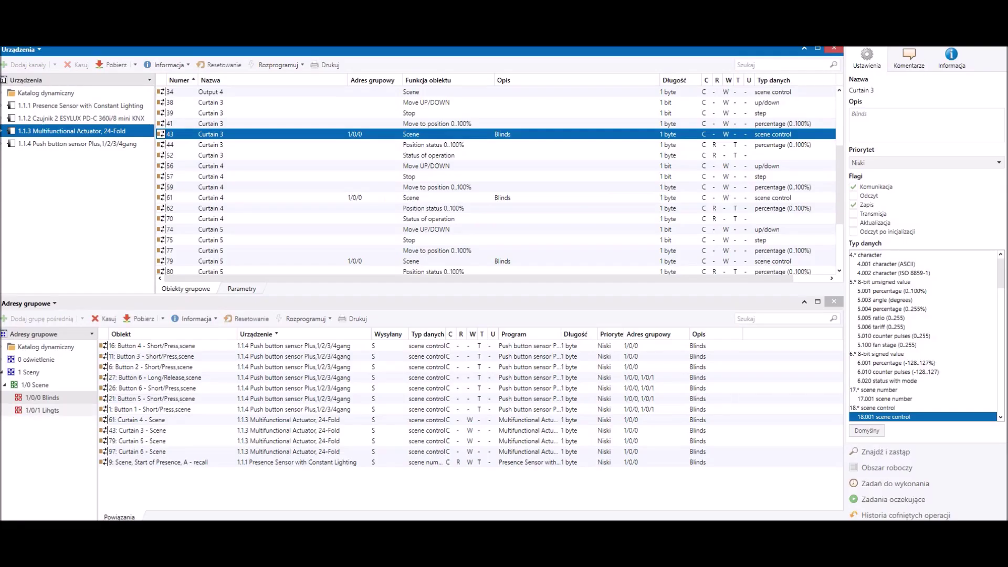
# Link the Scene objects of Output 1, Output 2, Output 3 and Output 4 on the actuator to 1/0/1 Lihgts
pyautogui.click(42, 410)
pyautogui.scroll(4, 496, 181)
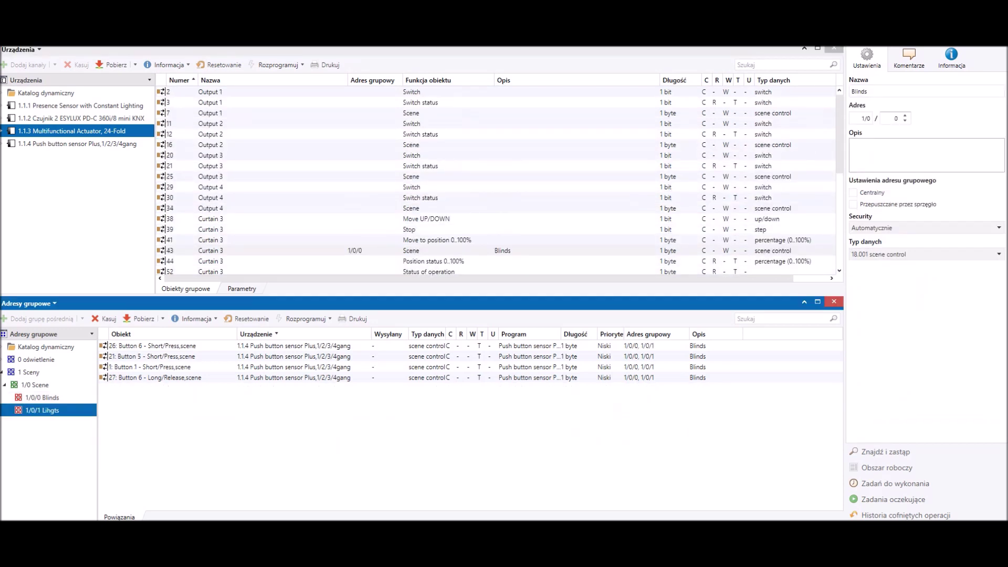
pyautogui.click(411, 113)
pyautogui.moveTo(411, 112); pyautogui.dragTo(366, 430)
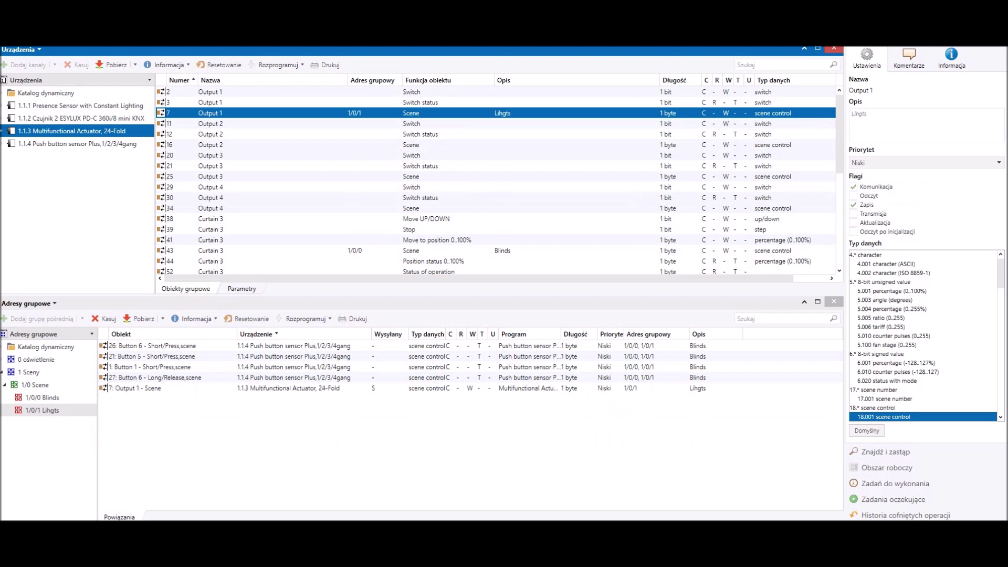
pyautogui.click(410, 144)
pyautogui.moveTo(411, 144); pyautogui.dragTo(342, 462)
pyautogui.click(411, 176)
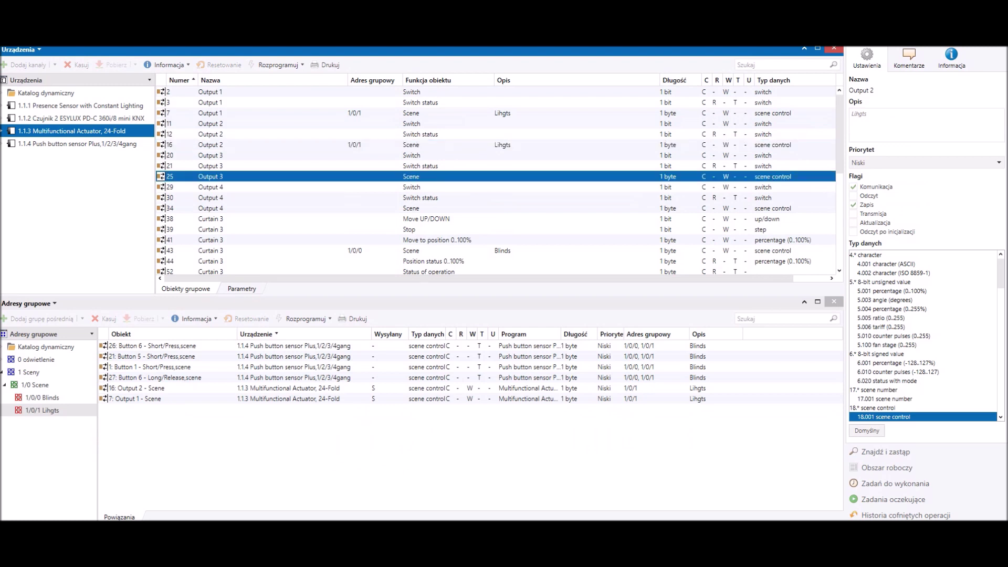
pyautogui.moveTo(411, 176); pyautogui.dragTo(410, 439)
pyautogui.click(411, 208)
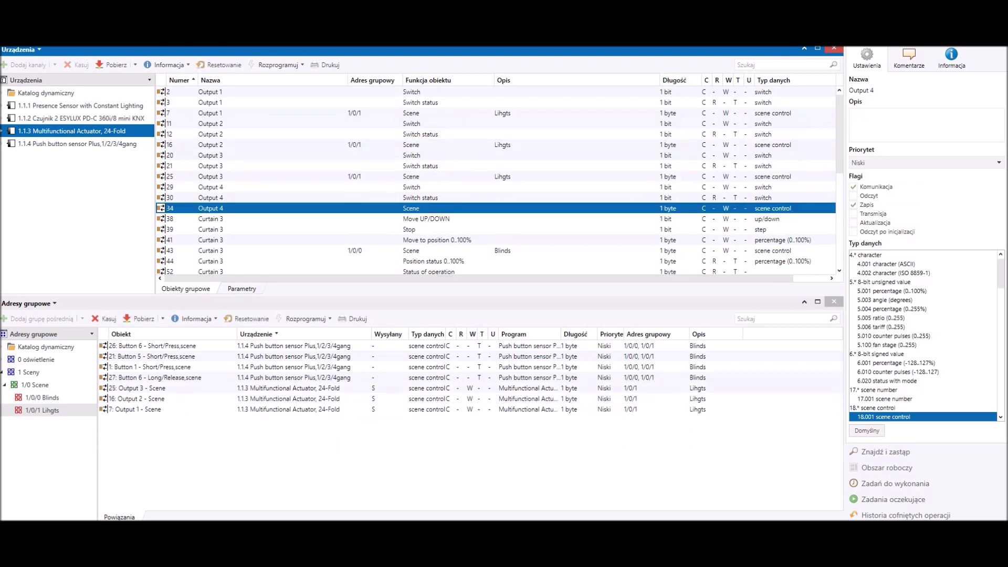
pyautogui.moveTo(411, 208); pyautogui.dragTo(405, 451)
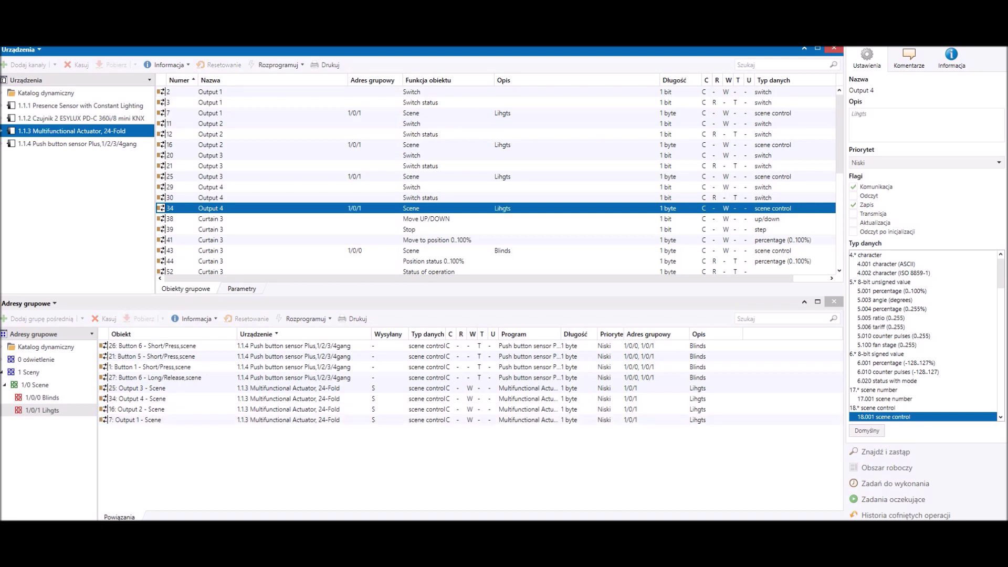